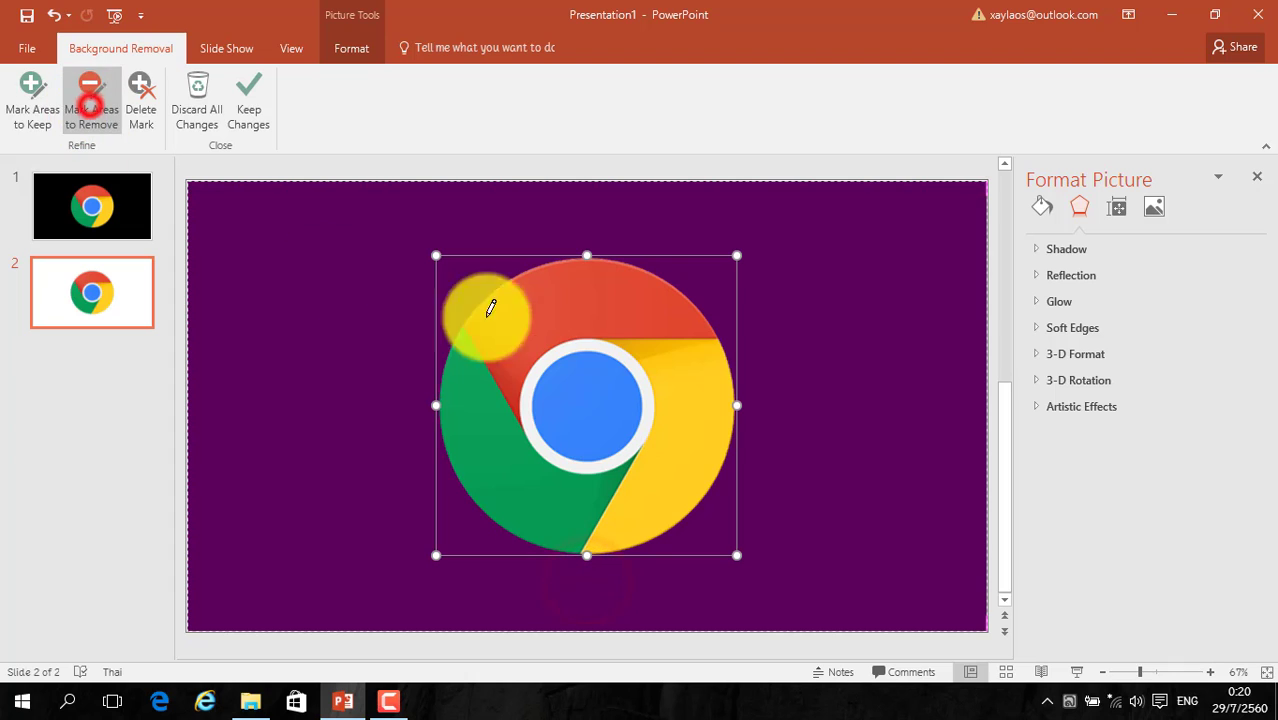
Mark the entire Chrome logo on slide 2 for background removal with strokes across its red, green, yellow, white and blue areas.
{"action": "mouse_move", "coordinate": [473, 403]}
{"action": "left_mouse_down"}
{"action": "mouse_move", "coordinate": [585, 312]}
{"action": "mouse_move", "coordinate": [720, 392]}
{"action": "left_mouse_up"}
{"action": "mouse_move", "coordinate": [567, 284]}
{"action": "left_mouse_down"}
{"action": "mouse_move", "coordinate": [574, 398]}
{"action": "mouse_move", "coordinate": [599, 490]}
{"action": "left_mouse_up"}
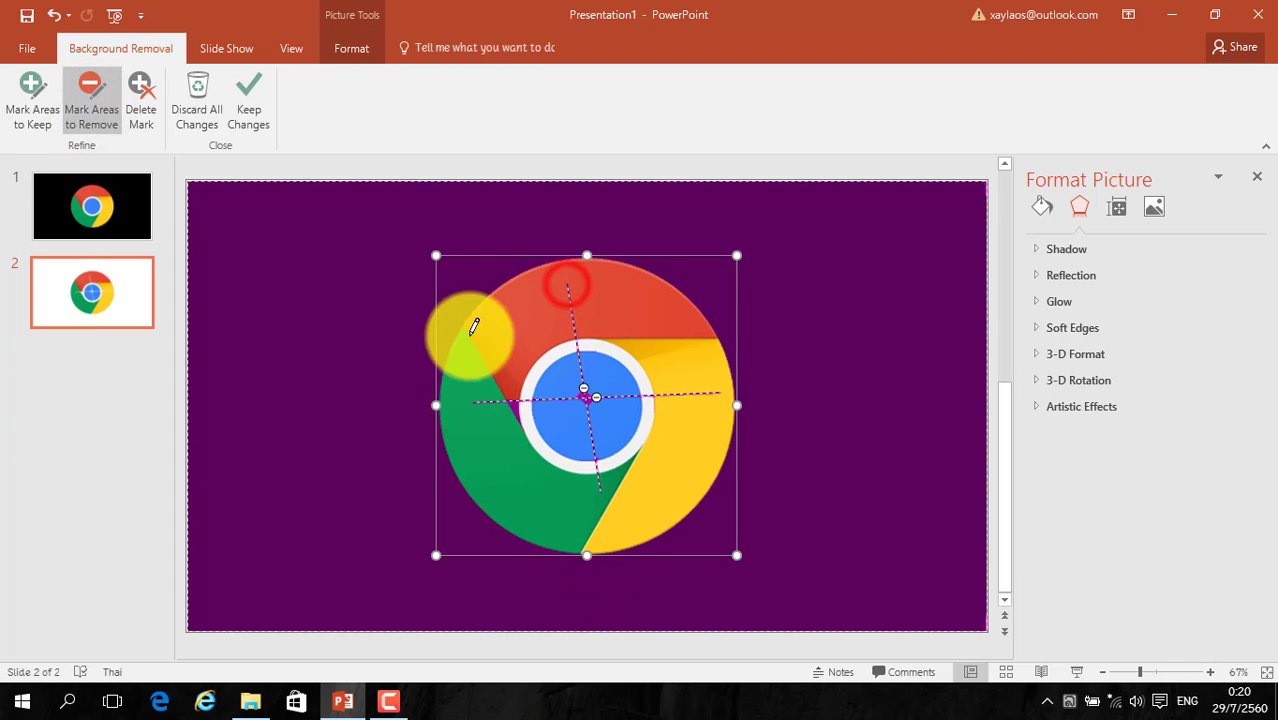
{"action": "mouse_move", "coordinate": [473, 400]}
{"action": "left_mouse_down"}
{"action": "mouse_move", "coordinate": [567, 284]}
{"action": "mouse_move", "coordinate": [676, 521]}
{"action": "left_mouse_up"}
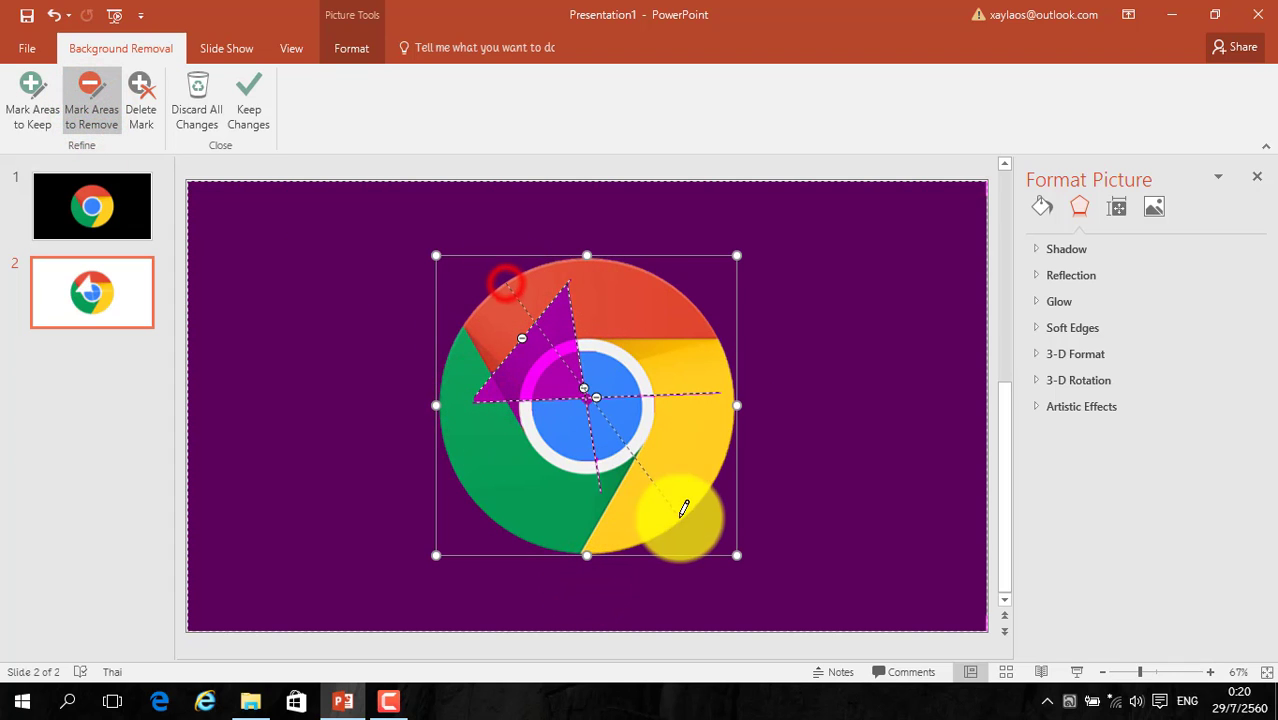
{"action": "left_click_drag", "start_coordinate": [476, 500], "coordinate": [652, 313]}
{"action": "left_click_drag", "start_coordinate": [562, 277], "coordinate": [730, 422]}
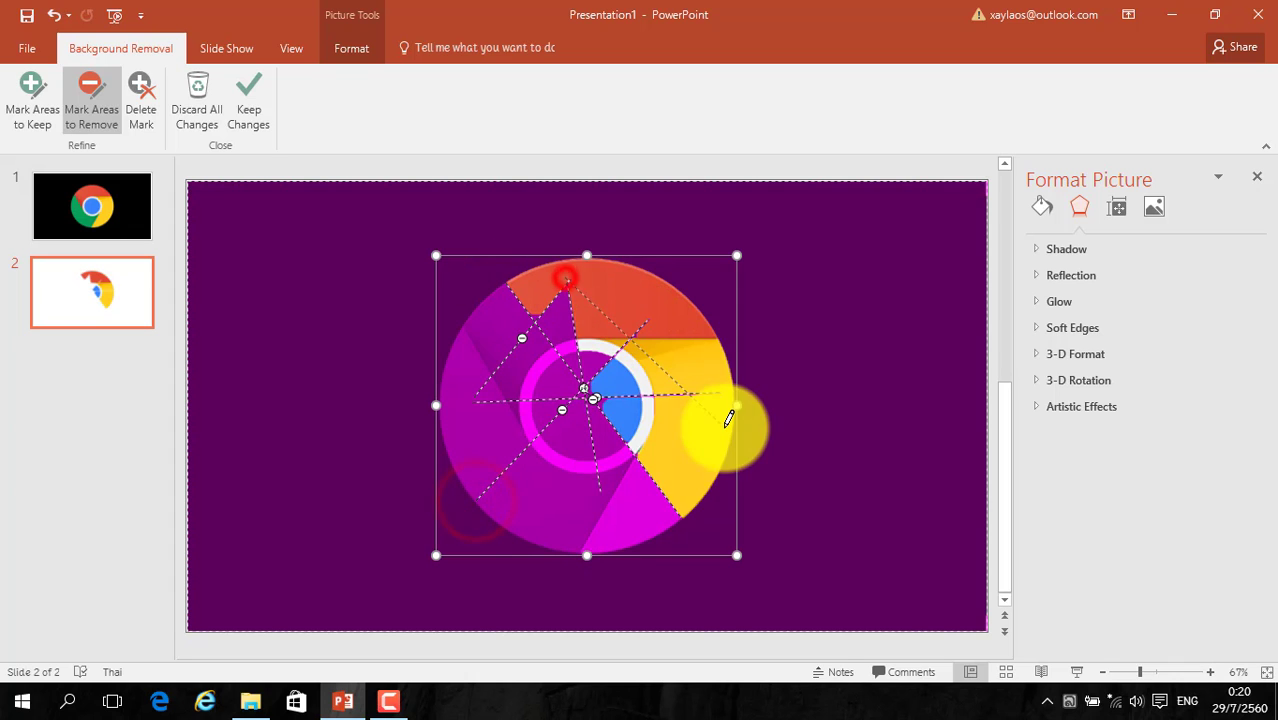
{"action": "mouse_move", "coordinate": [684, 490]}
{"action": "left_mouse_down"}
{"action": "mouse_move", "coordinate": [658, 290]}
{"action": "mouse_move", "coordinate": [727, 415]}
{"action": "left_mouse_up"}
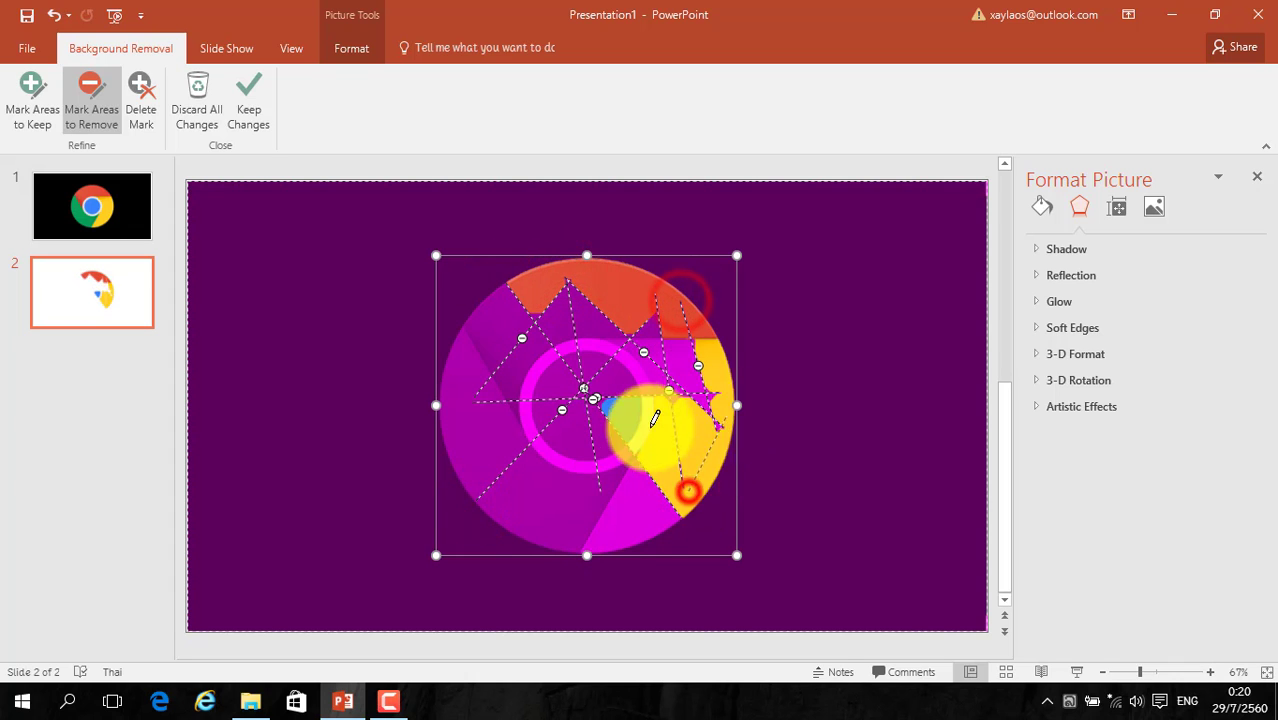
{"action": "mouse_move", "coordinate": [636, 415]}
{"action": "left_mouse_down"}
{"action": "mouse_move", "coordinate": [571, 494]}
{"action": "mouse_move", "coordinate": [530, 487]}
{"action": "mouse_move", "coordinate": [612, 410]}
{"action": "left_mouse_up"}
{"action": "left_click_drag", "start_coordinate": [508, 502], "coordinate": [610, 367]}
{"action": "left_click_drag", "start_coordinate": [670, 472], "coordinate": [646, 390]}
{"action": "left_click_drag", "start_coordinate": [507, 501], "coordinate": [642, 521]}
{"action": "mouse_move", "coordinate": [485, 471]}
{"action": "left_mouse_down"}
{"action": "mouse_move", "coordinate": [458, 358]}
{"action": "mouse_move", "coordinate": [471, 338]}
{"action": "left_mouse_up"}
{"action": "left_click_drag", "start_coordinate": [538, 274], "coordinate": [649, 290]}
{"action": "left_click_drag", "start_coordinate": [516, 453], "coordinate": [455, 408]}
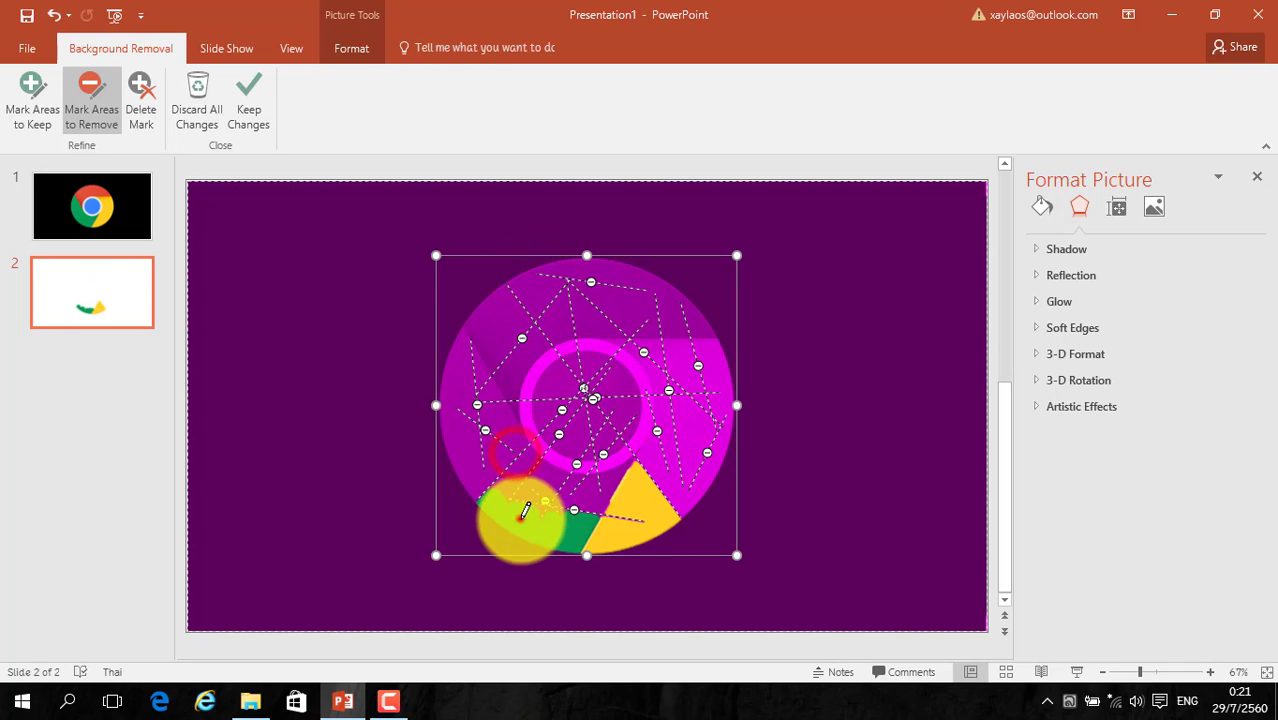
{"action": "left_click_drag", "start_coordinate": [522, 519], "coordinate": [614, 544]}
{"action": "left_click_drag", "start_coordinate": [472, 457], "coordinate": [453, 376]}
{"action": "left_click_drag", "start_coordinate": [622, 273], "coordinate": [692, 319]}
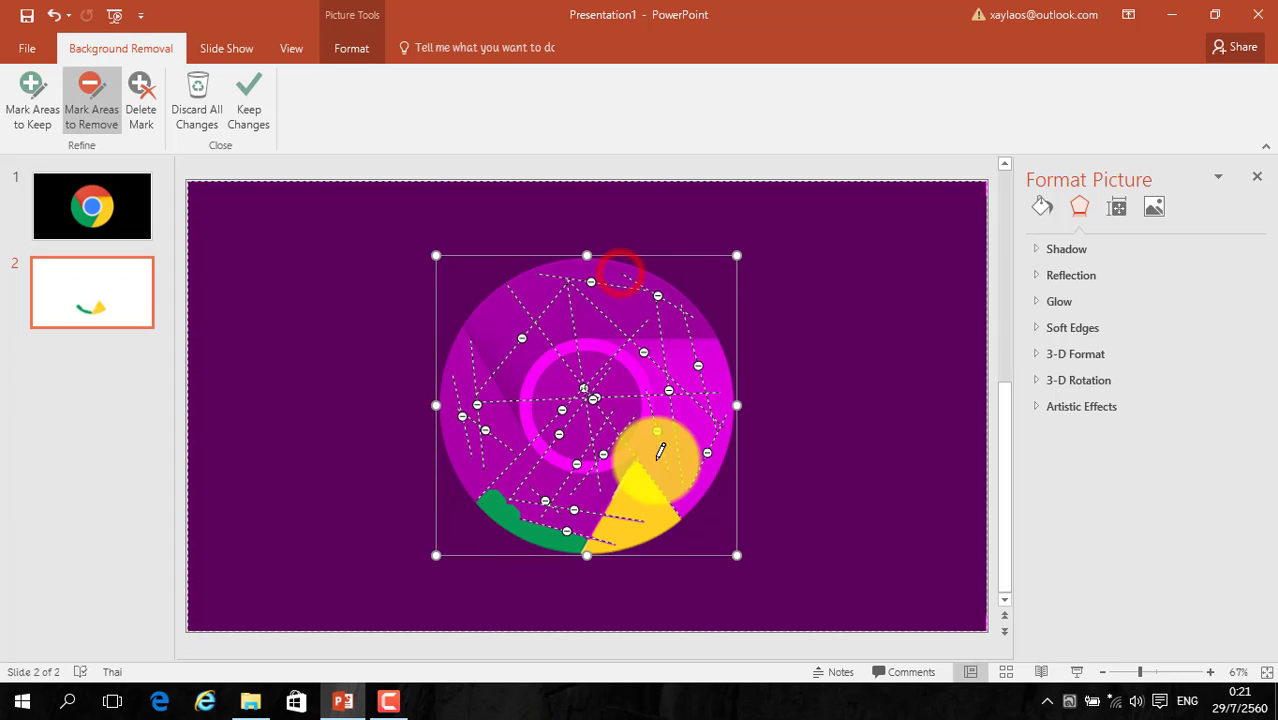
{"action": "left_click_drag", "start_coordinate": [545, 535], "coordinate": [651, 539]}
{"action": "left_click_drag", "start_coordinate": [455, 432], "coordinate": [451, 384]}
{"action": "left_click_drag", "start_coordinate": [710, 348], "coordinate": [729, 408]}
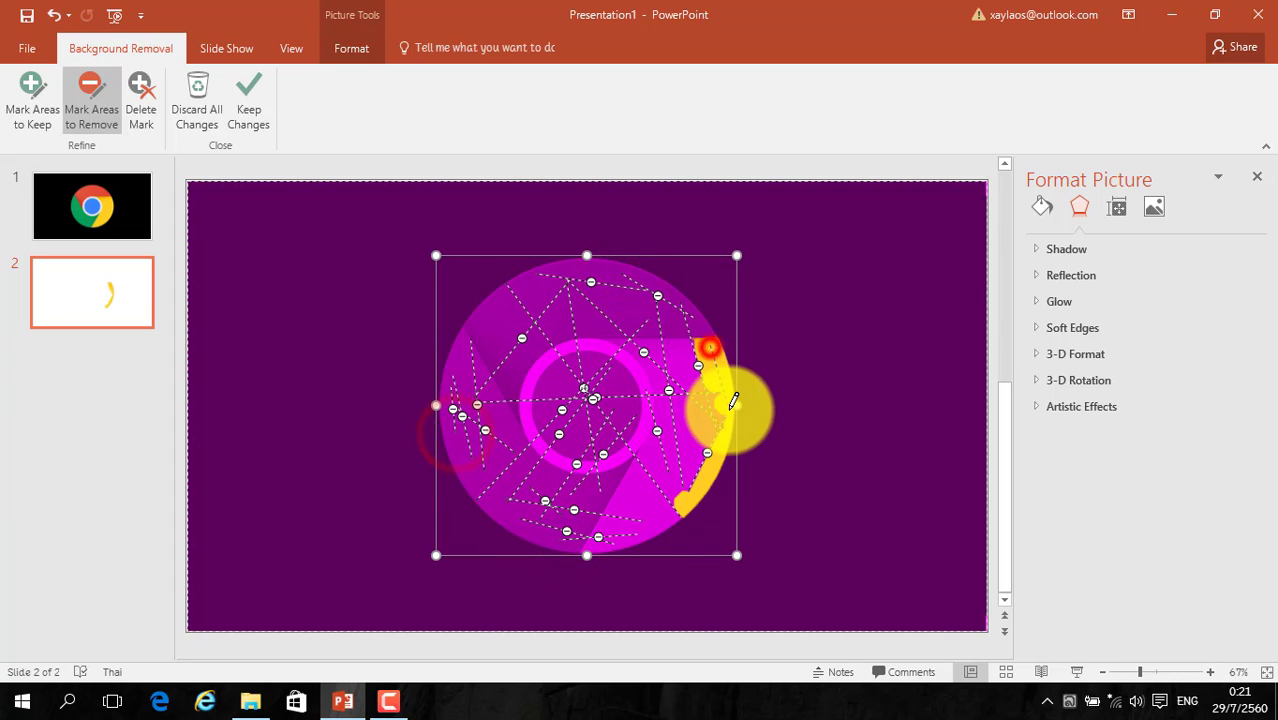
{"action": "left_click_drag", "start_coordinate": [504, 348], "coordinate": [582, 396]}
{"action": "left_click", "coordinate": [496, 323]}
{"action": "left_click_drag", "start_coordinate": [482, 346], "coordinate": [521, 319]}
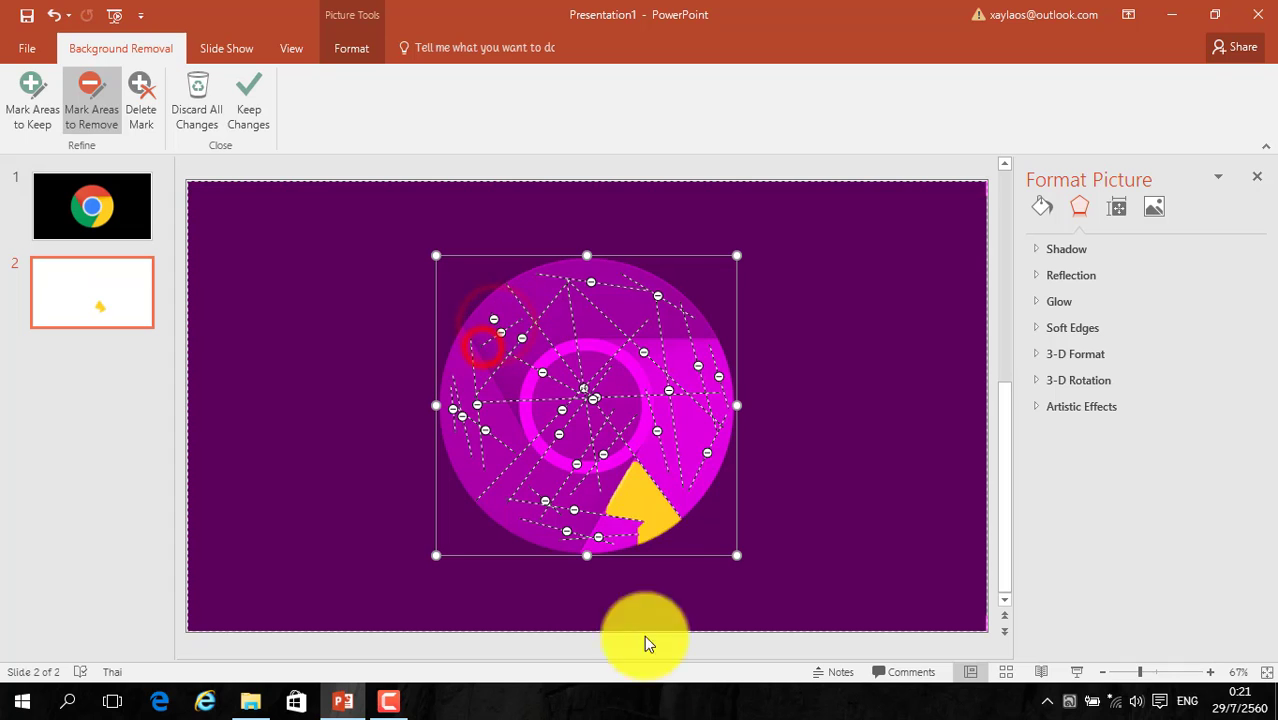
{"action": "left_click_drag", "start_coordinate": [629, 487], "coordinate": [656, 522]}
{"action": "left_click_drag", "start_coordinate": [491, 506], "coordinate": [558, 547]}
{"action": "left_click_drag", "start_coordinate": [494, 434], "coordinate": [552, 402]}
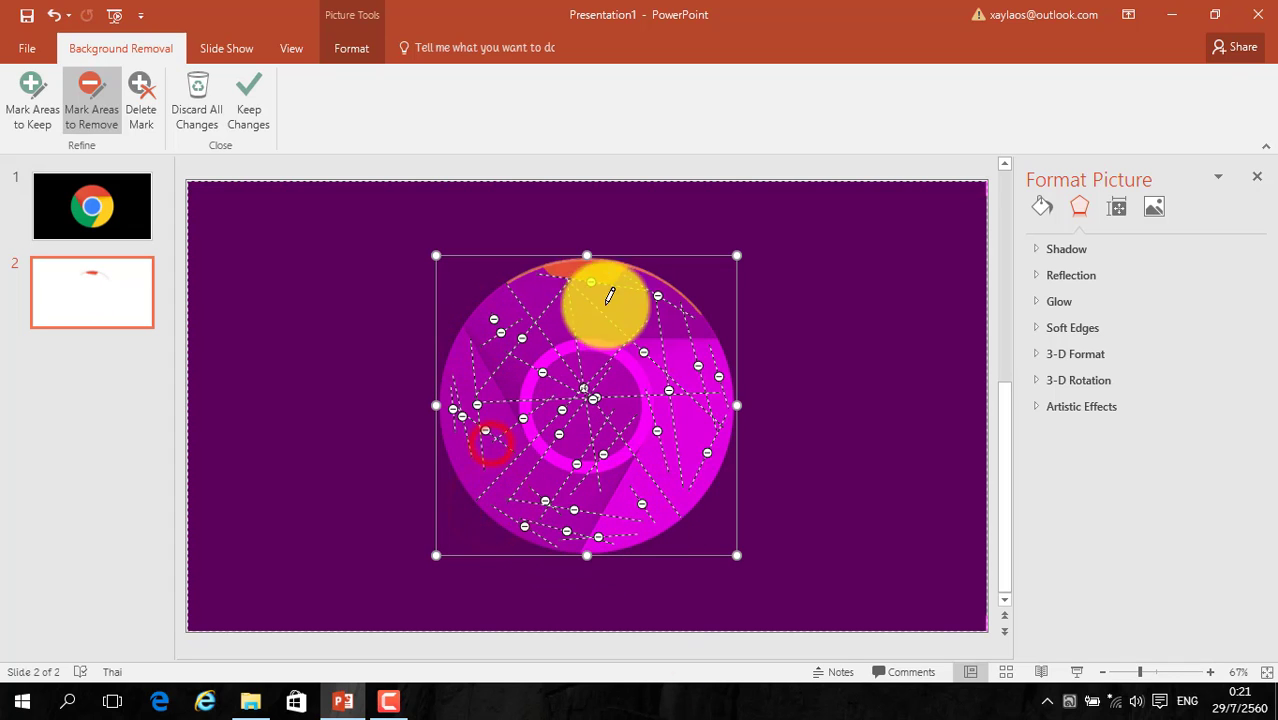
{"action": "left_click_drag", "start_coordinate": [562, 263], "coordinate": [606, 268]}
{"action": "left_click_drag", "start_coordinate": [446, 439], "coordinate": [471, 479]}
{"action": "left_click_drag", "start_coordinate": [695, 448], "coordinate": [703, 374]}
{"action": "left_click_drag", "start_coordinate": [614, 381], "coordinate": [647, 365]}
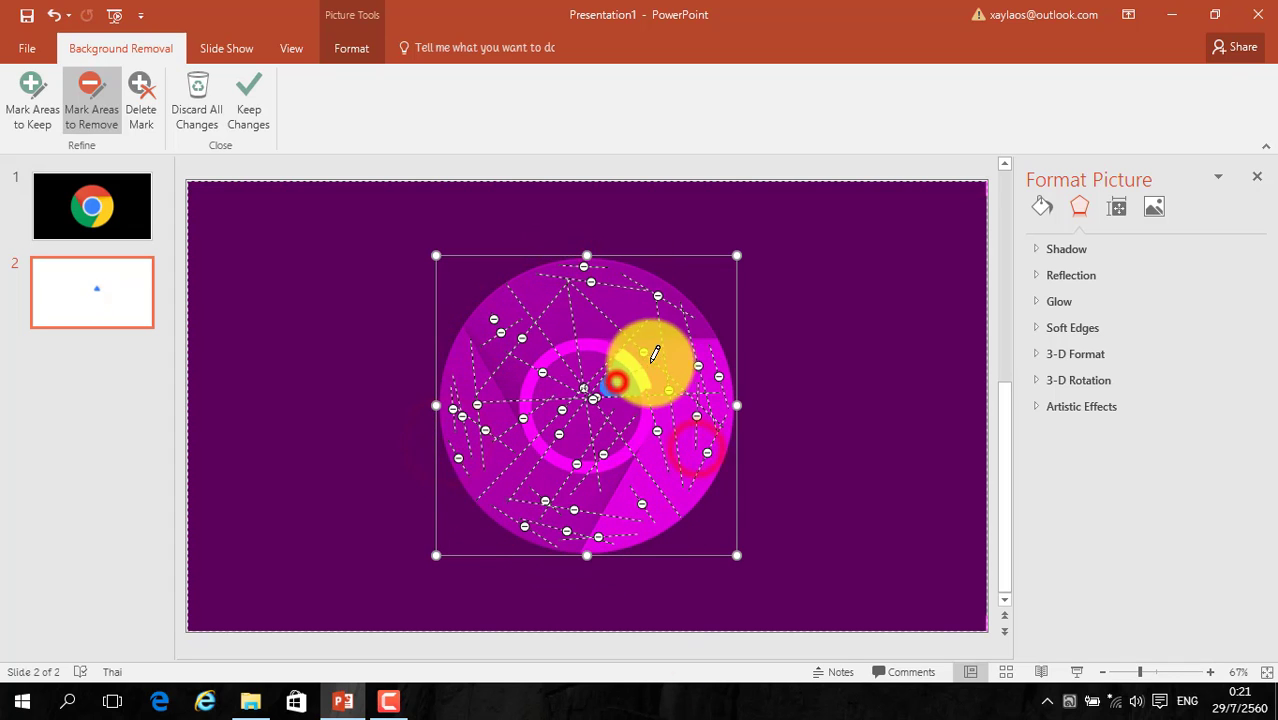
{"action": "left_click_drag", "start_coordinate": [542, 483], "coordinate": [594, 416]}
{"action": "left_click_drag", "start_coordinate": [687, 503], "coordinate": [724, 446]}
{"action": "left_click_drag", "start_coordinate": [583, 344], "coordinate": [617, 348]}
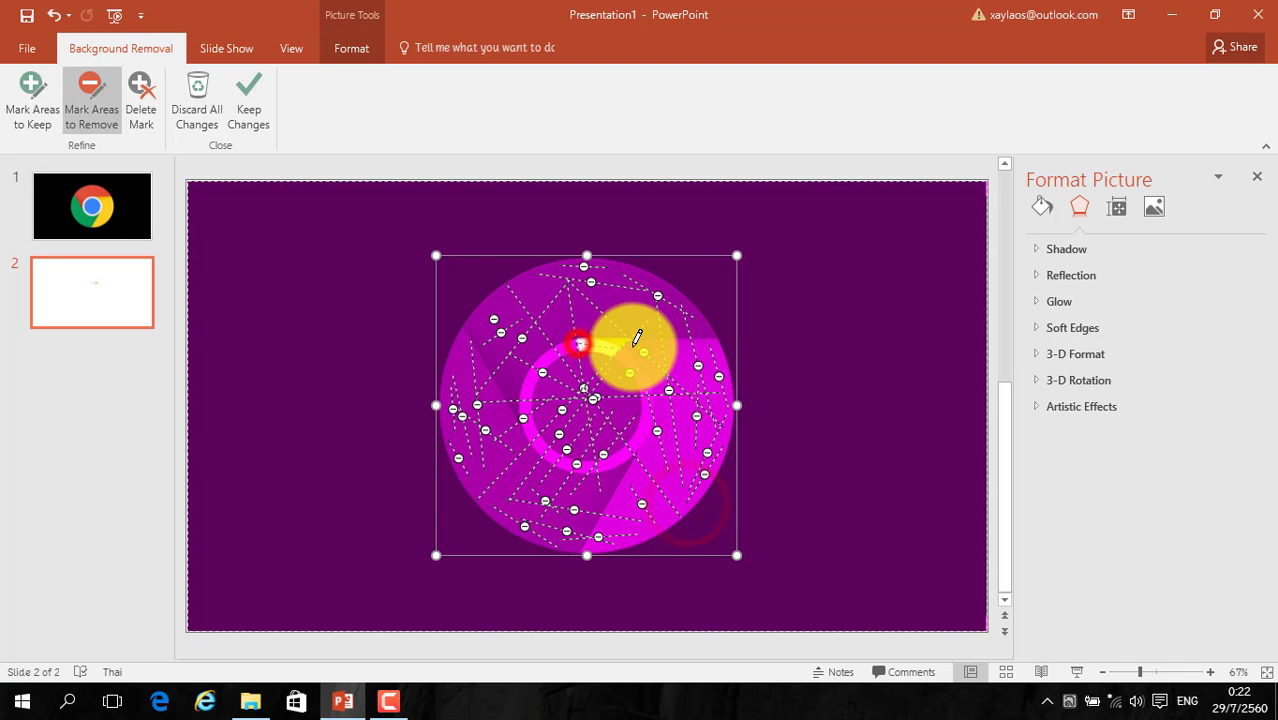
{"action": "left_click_drag", "start_coordinate": [522, 273], "coordinate": [666, 284]}
{"action": "left_click_drag", "start_coordinate": [640, 439], "coordinate": [637, 415]}
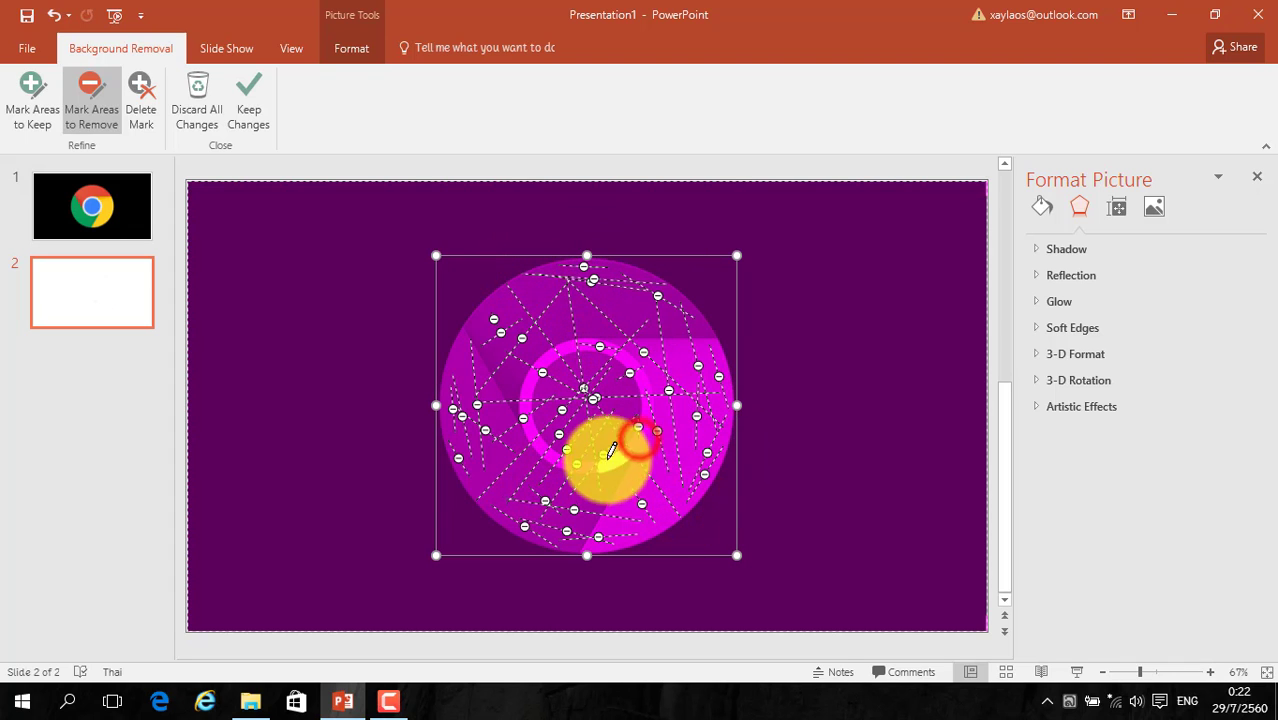
{"action": "left_click_drag", "start_coordinate": [607, 460], "coordinate": [642, 457]}
{"action": "left_click_drag", "start_coordinate": [528, 384], "coordinate": [534, 370]}
{"action": "left_click_drag", "start_coordinate": [561, 262], "coordinate": [590, 258]}
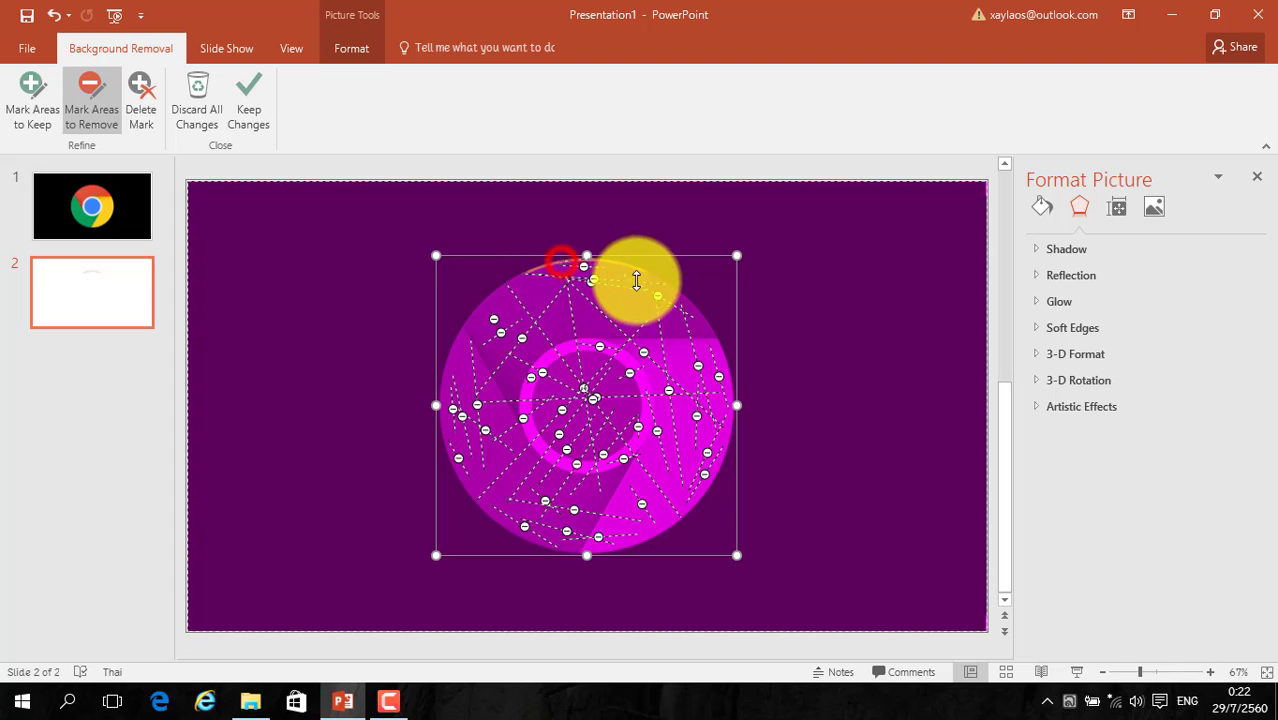
{"action": "mouse_move", "coordinate": [542, 366]}
{"action": "left_mouse_down"}
{"action": "mouse_move", "coordinate": [552, 352]}
{"action": "mouse_move", "coordinate": [631, 361]}
{"action": "left_mouse_up"}
{"action": "left_click", "coordinate": [528, 428]}
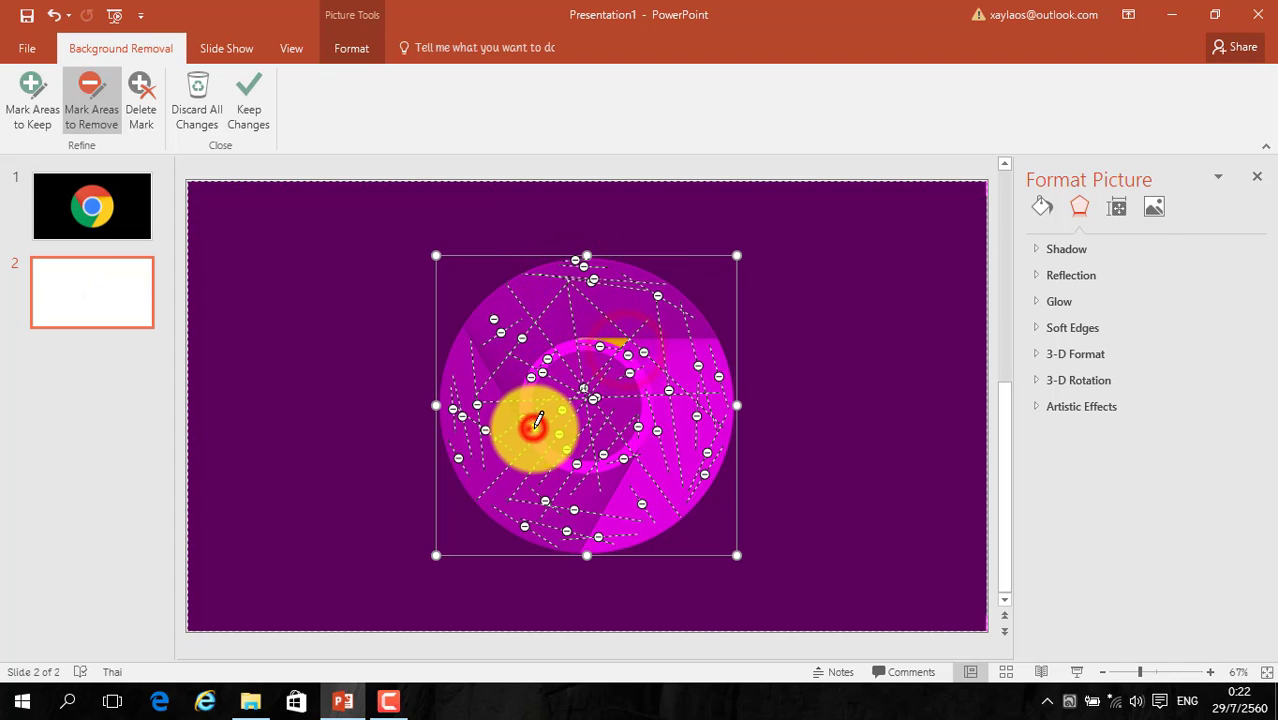
{"action": "left_click", "coordinate": [612, 341]}
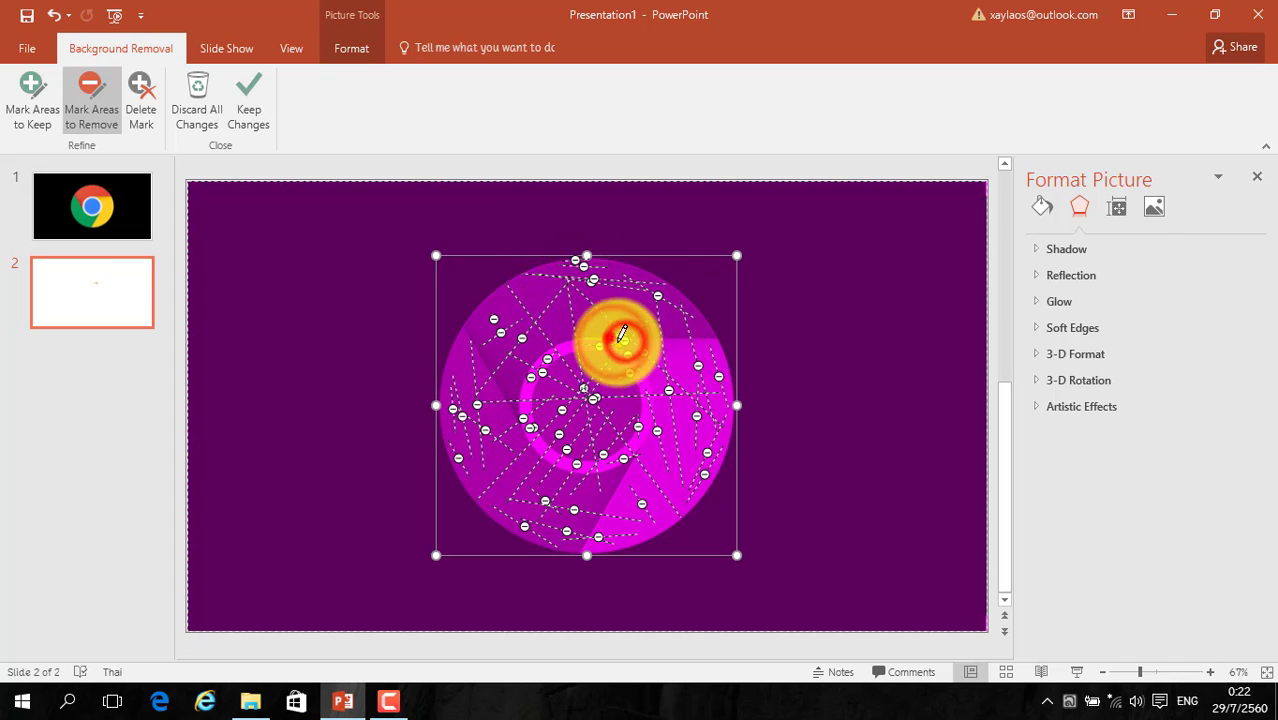
Mark the black area beside the logo to keep with one long diagonal line, undoing the extra lines drawn on the opposite side.
{"action": "left_click", "coordinate": [33, 108]}
{"action": "mouse_move", "coordinate": [191, 184]}
{"action": "left_mouse_down"}
{"action": "mouse_move", "coordinate": [516, 591]}
{"action": "mouse_move", "coordinate": [430, 592]}
{"action": "left_mouse_up"}
{"action": "mouse_move", "coordinate": [863, 236]}
{"action": "left_mouse_down"}
{"action": "mouse_move", "coordinate": [787, 562]}
{"action": "mouse_move", "coordinate": [716, 620]}
{"action": "left_mouse_up"}
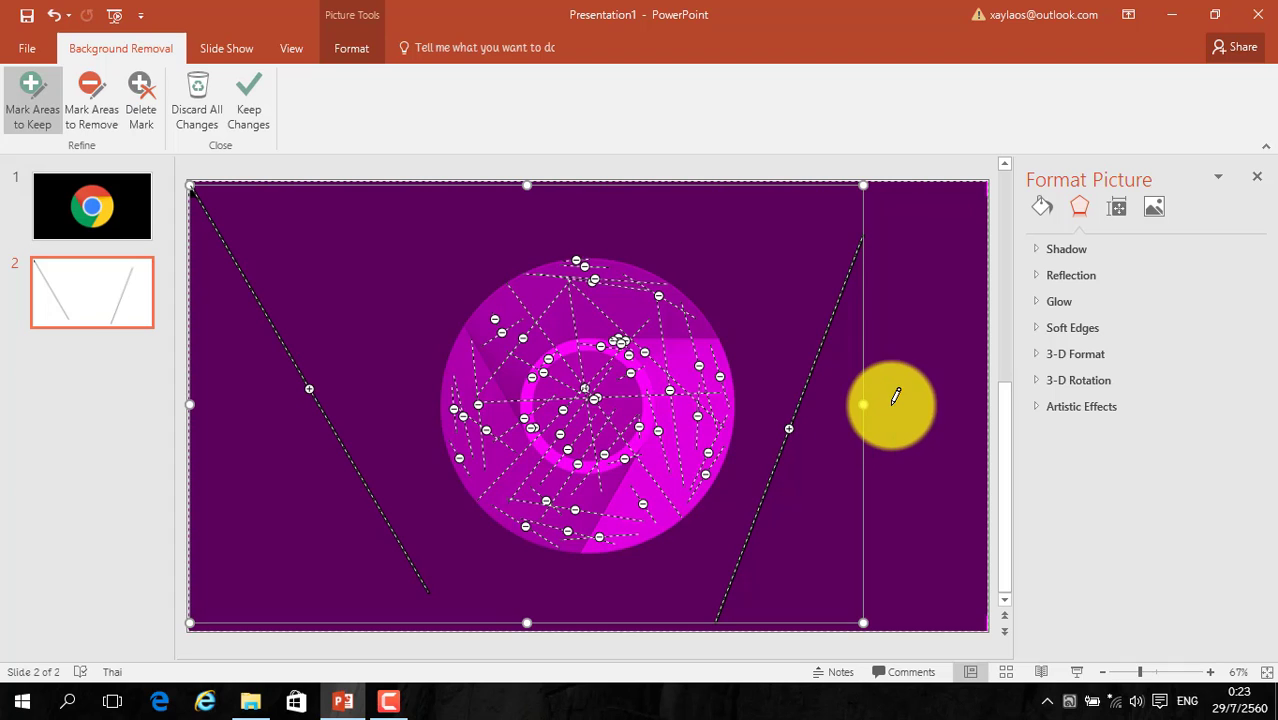
{"action": "key", "text": "ctrl+z"}
{"action": "left_click_drag", "start_coordinate": [799, 200], "coordinate": [813, 620]}
{"action": "key", "text": "ctrl+z"}
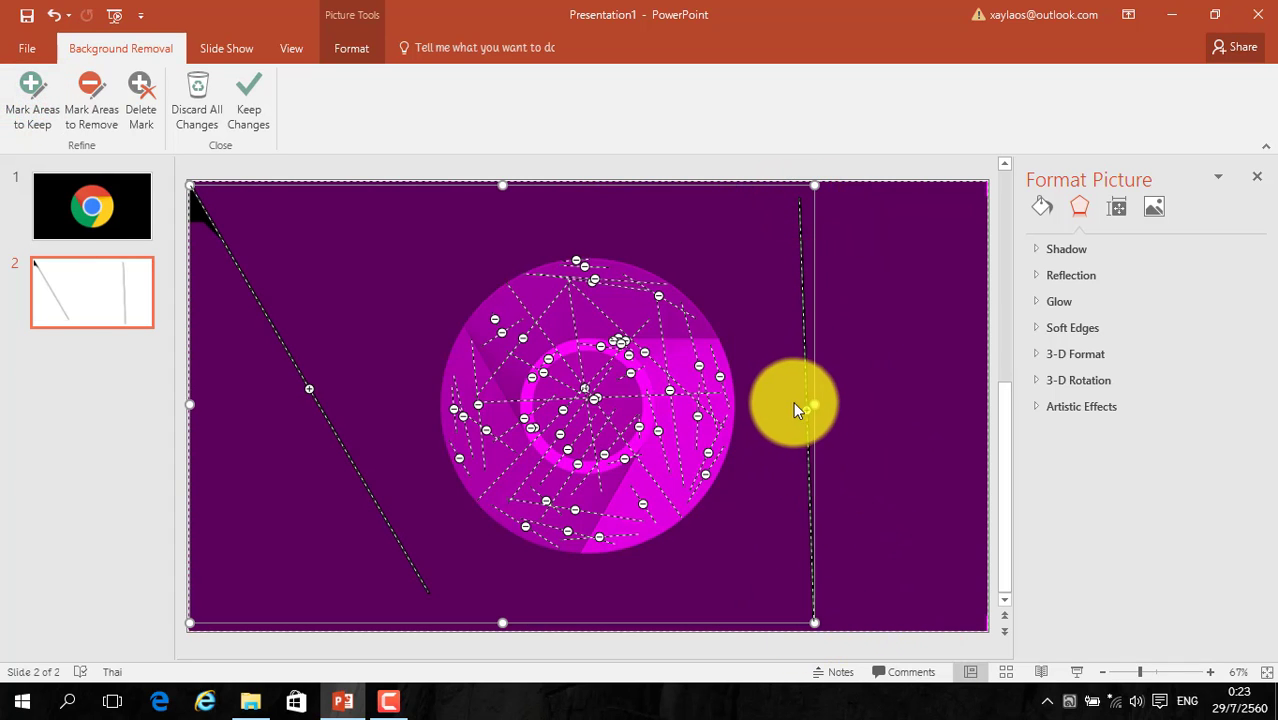
Extend the background removal area to the picture's right and bottom edges and keep the changes.
{"action": "left_click_drag", "start_coordinate": [737, 388], "coordinate": [985, 422]}
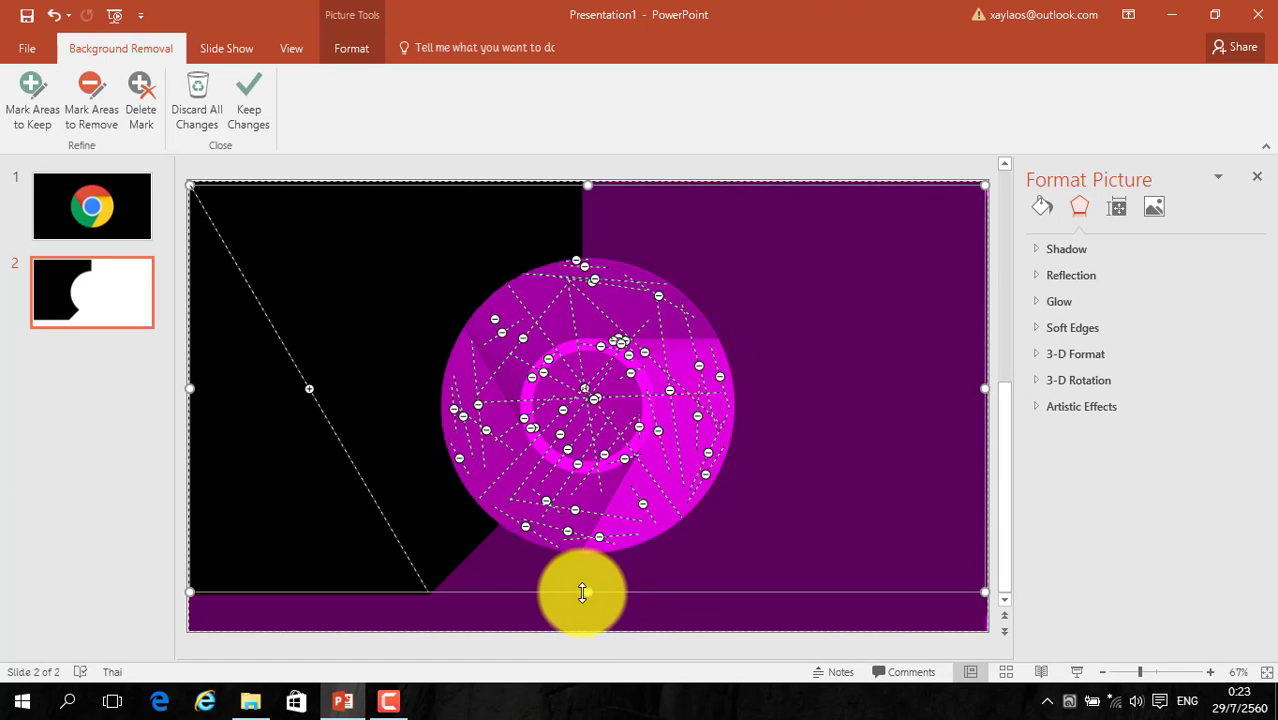
{"action": "left_click_drag", "start_coordinate": [587, 592], "coordinate": [587, 630]}
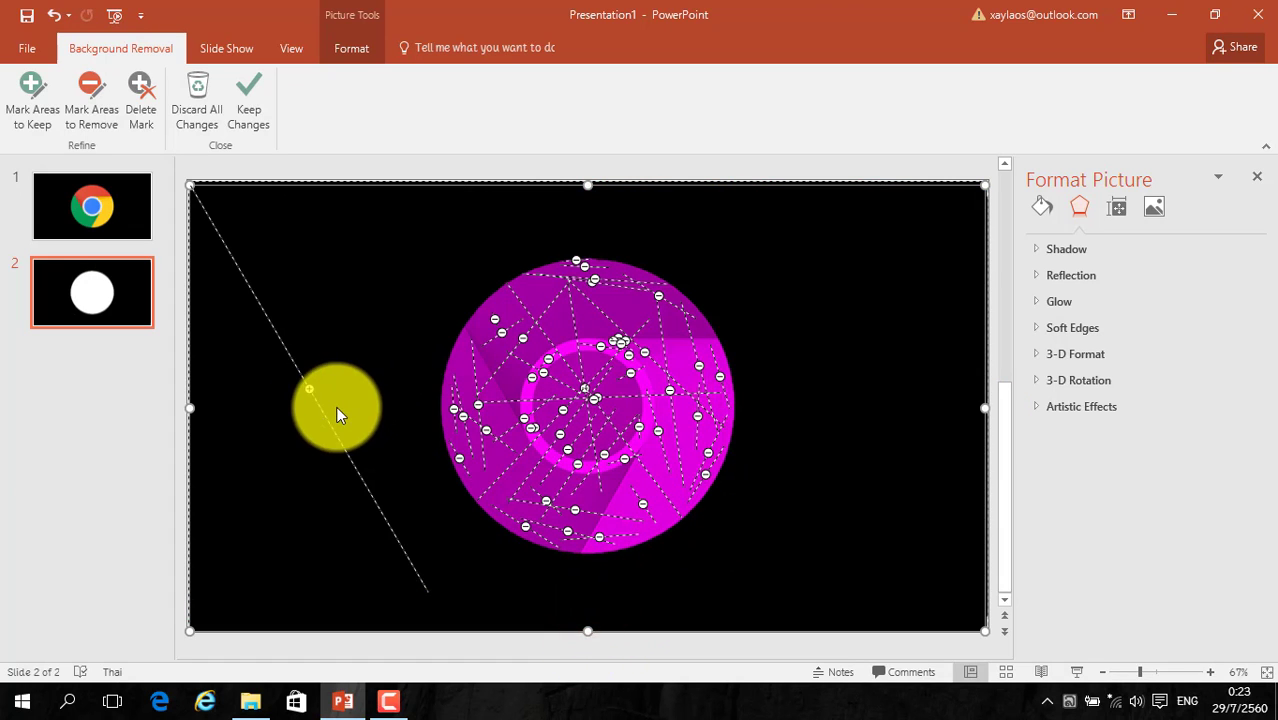
{"action": "left_click", "coordinate": [256, 109]}
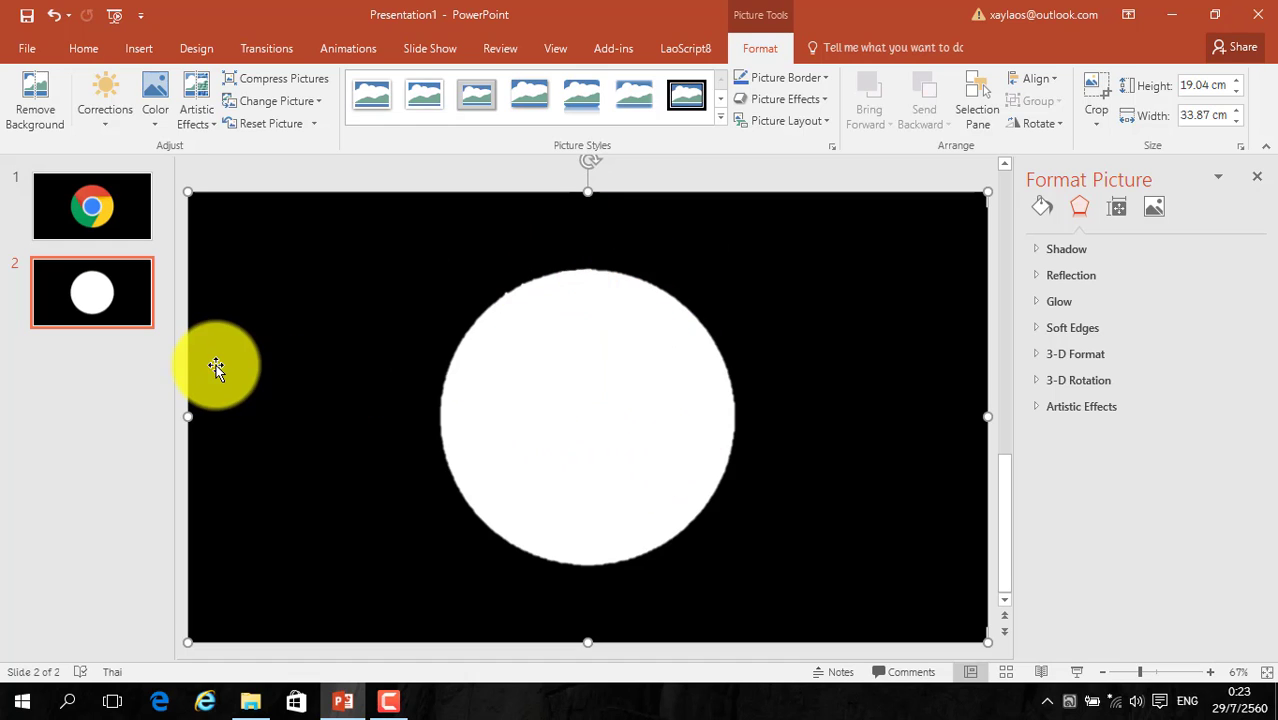
Duplicate slide 2 with the circular cut-out.
{"action": "left_click", "coordinate": [90, 290]}
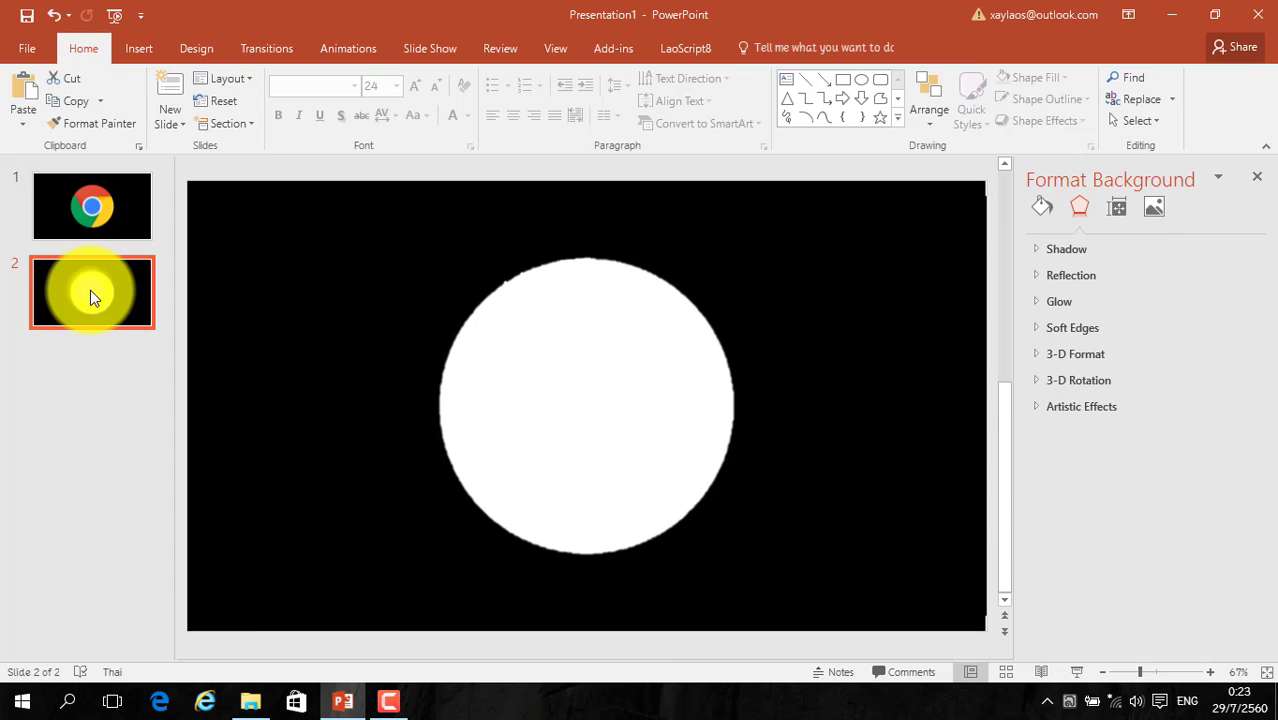
{"action": "right_click", "coordinate": [96, 290]}
{"action": "left_click", "coordinate": [63, 278]}
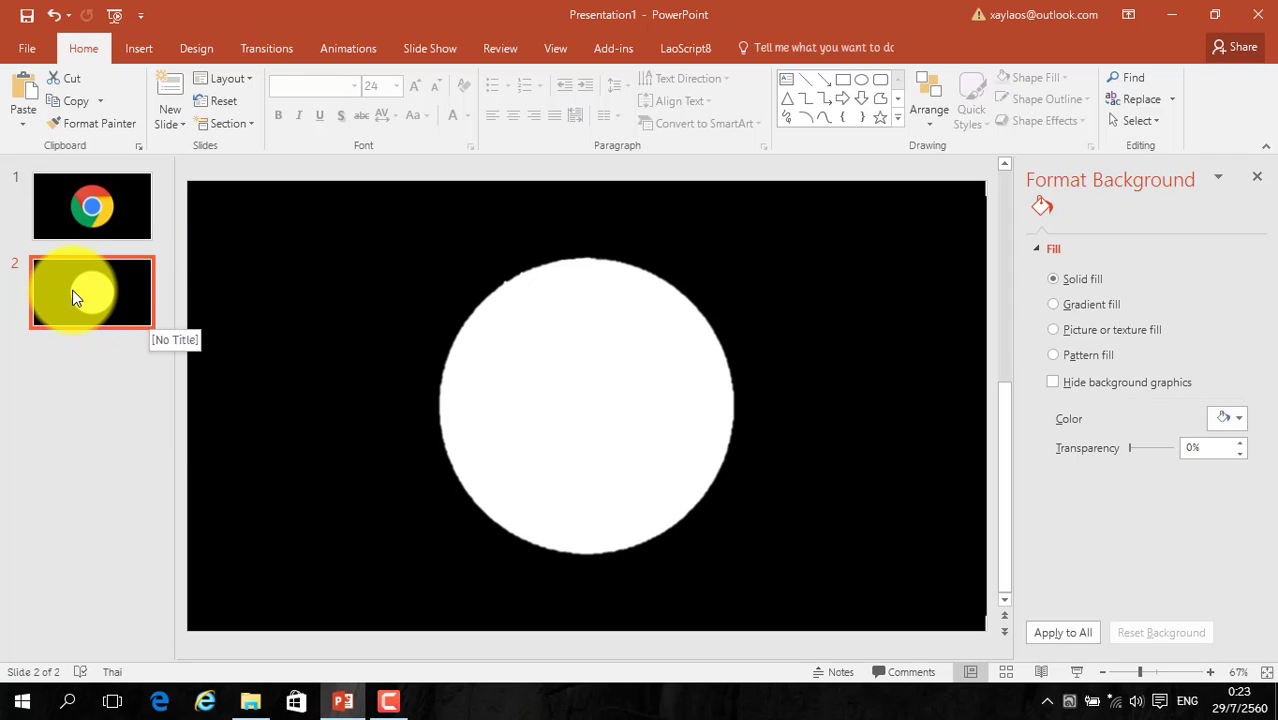
{"action": "right_click", "coordinate": [72, 290]}
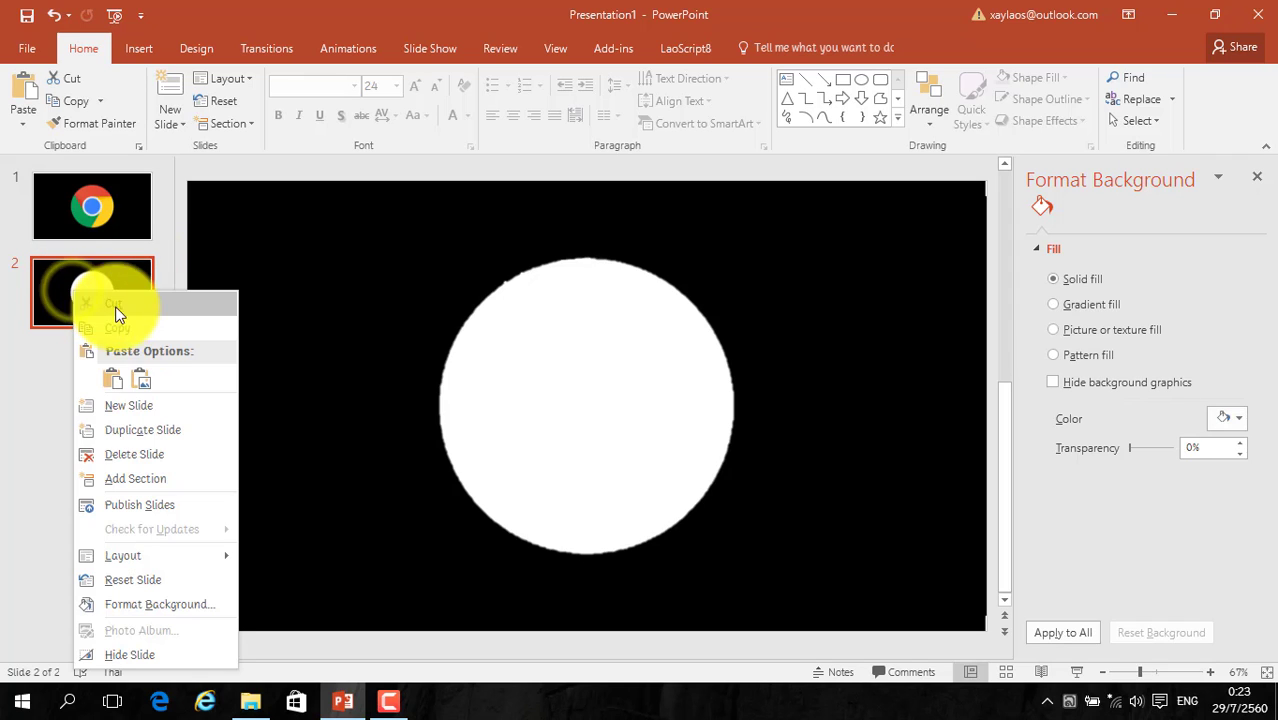
{"action": "left_click", "coordinate": [148, 431]}
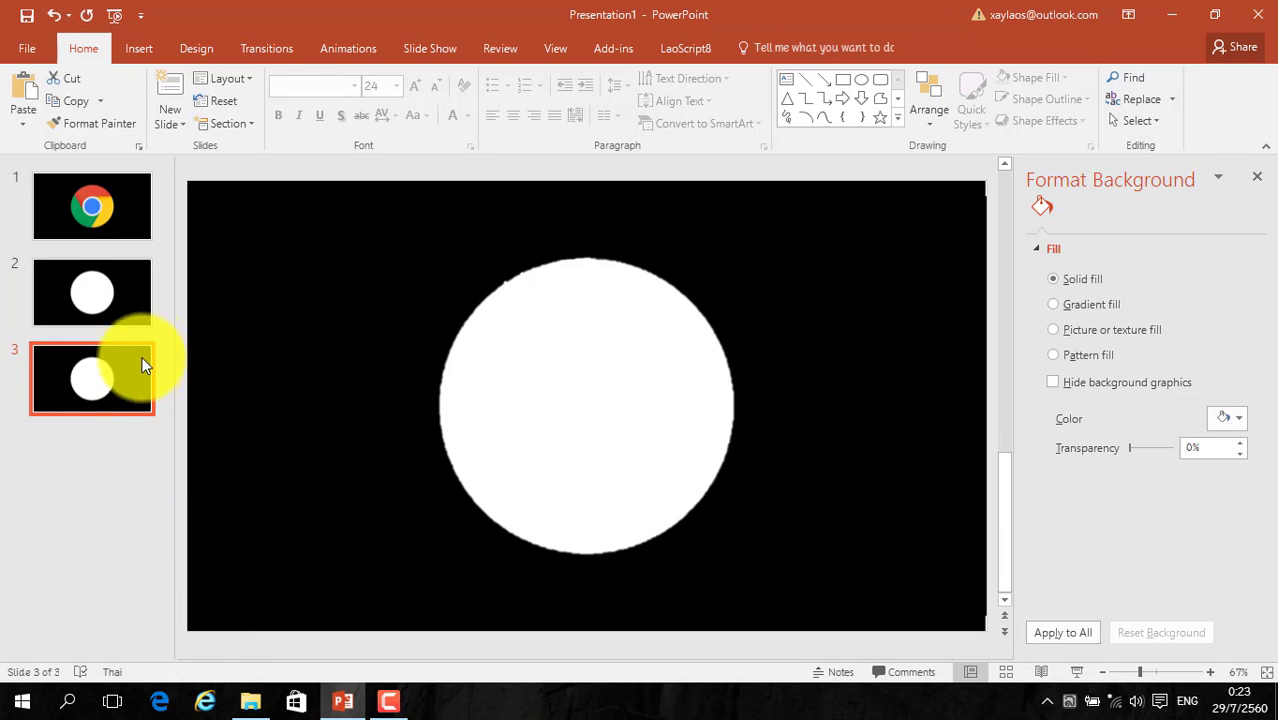
Copy the Chrome logo from slide 1 to slide 3 and align it over the circular cut-out.
{"action": "left_click", "coordinate": [97, 205]}
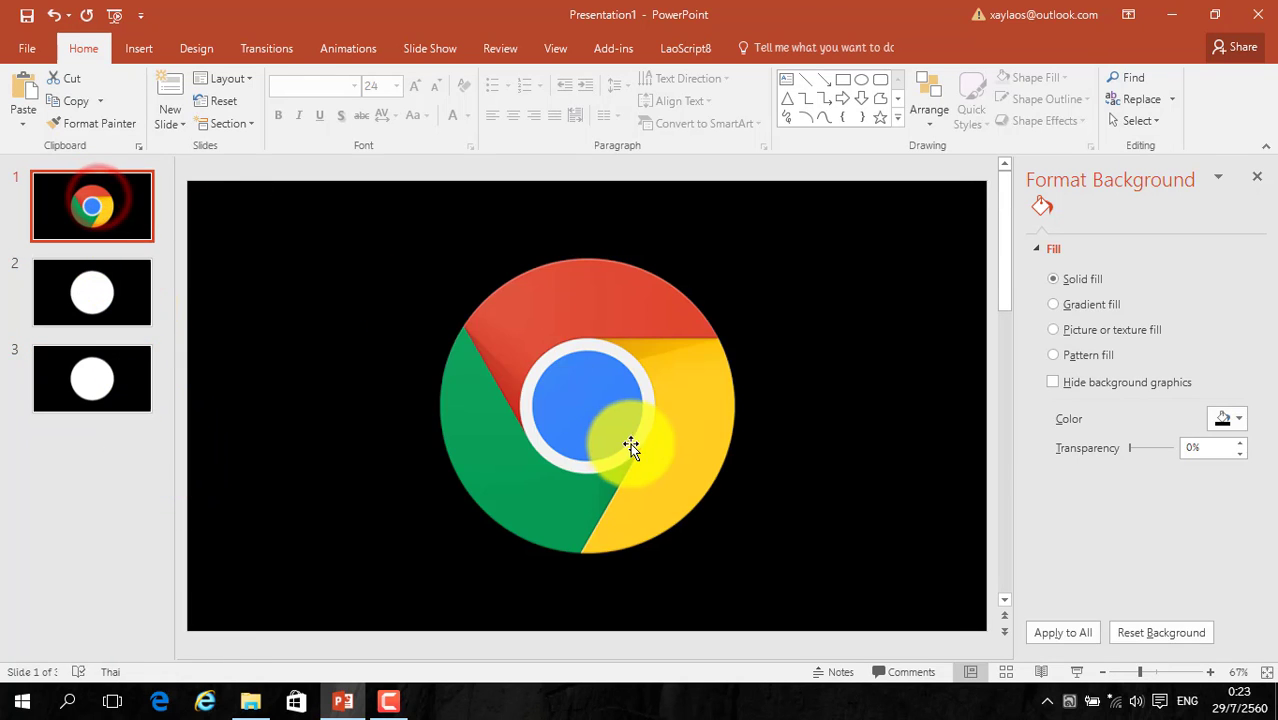
{"action": "left_click", "coordinate": [566, 384]}
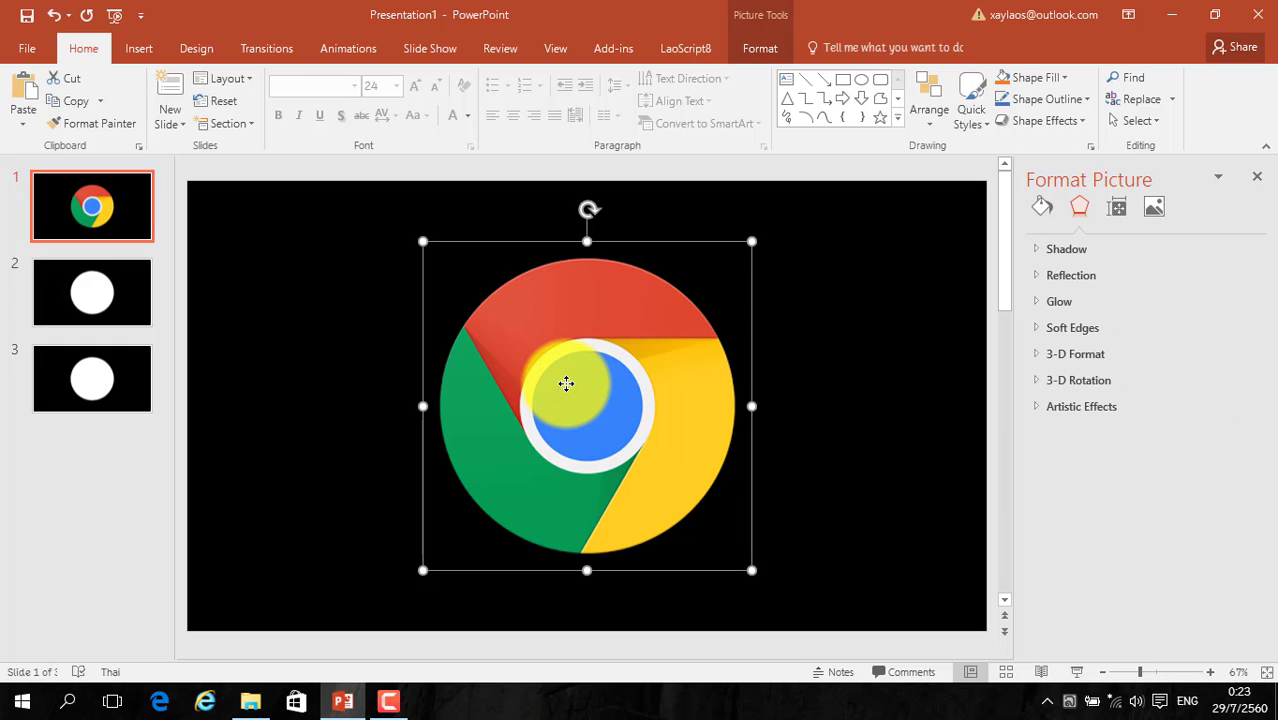
{"action": "left_click", "coordinate": [104, 381]}
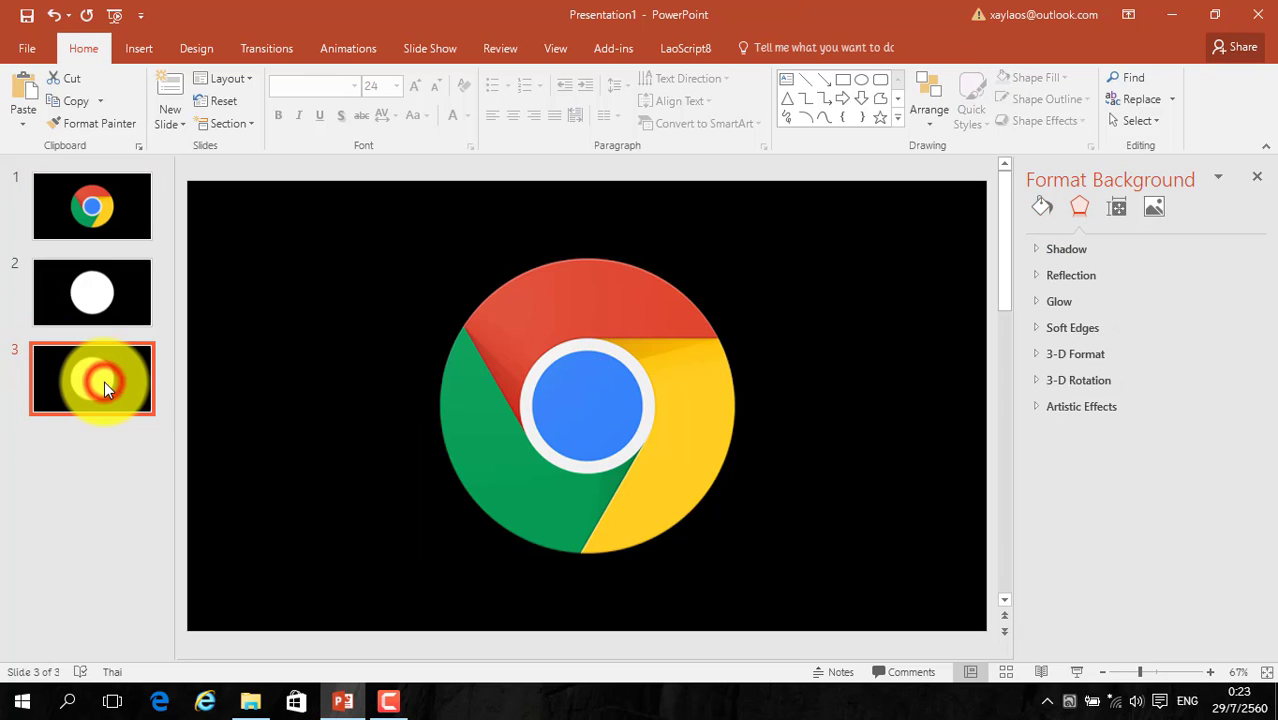
{"action": "left_click", "coordinate": [599, 408]}
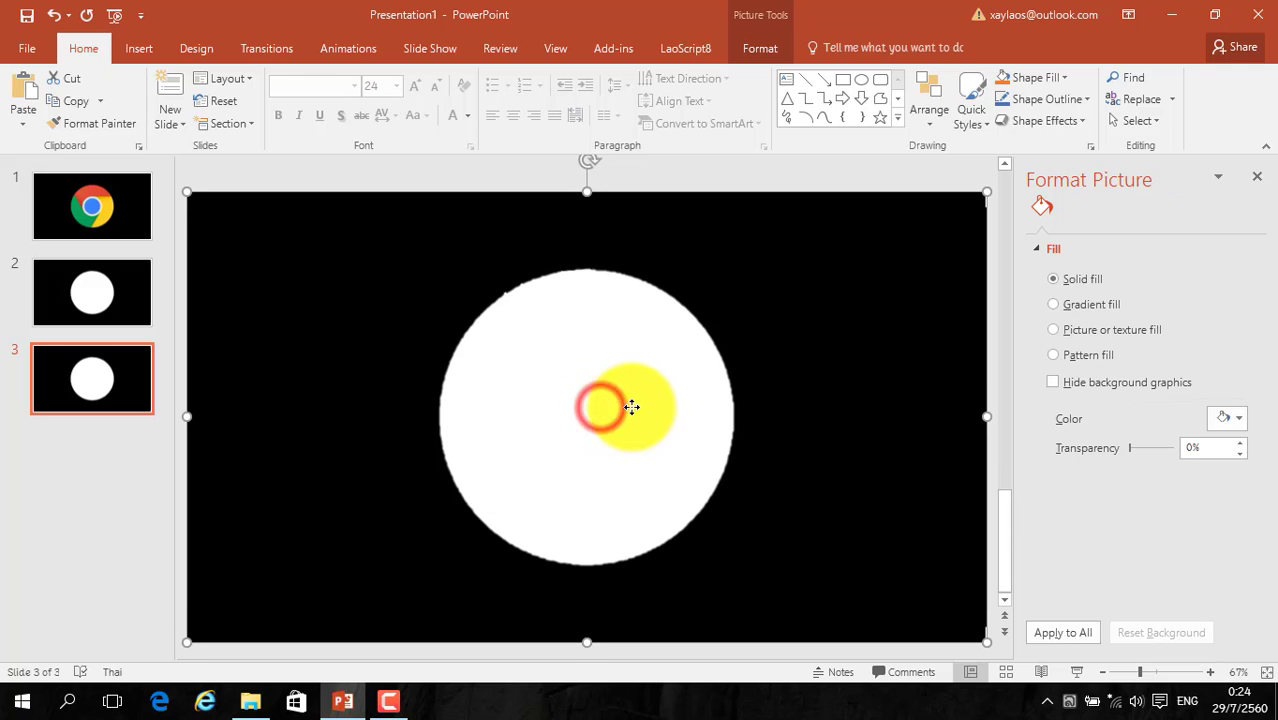
{"action": "key", "text": "ctrl+v"}
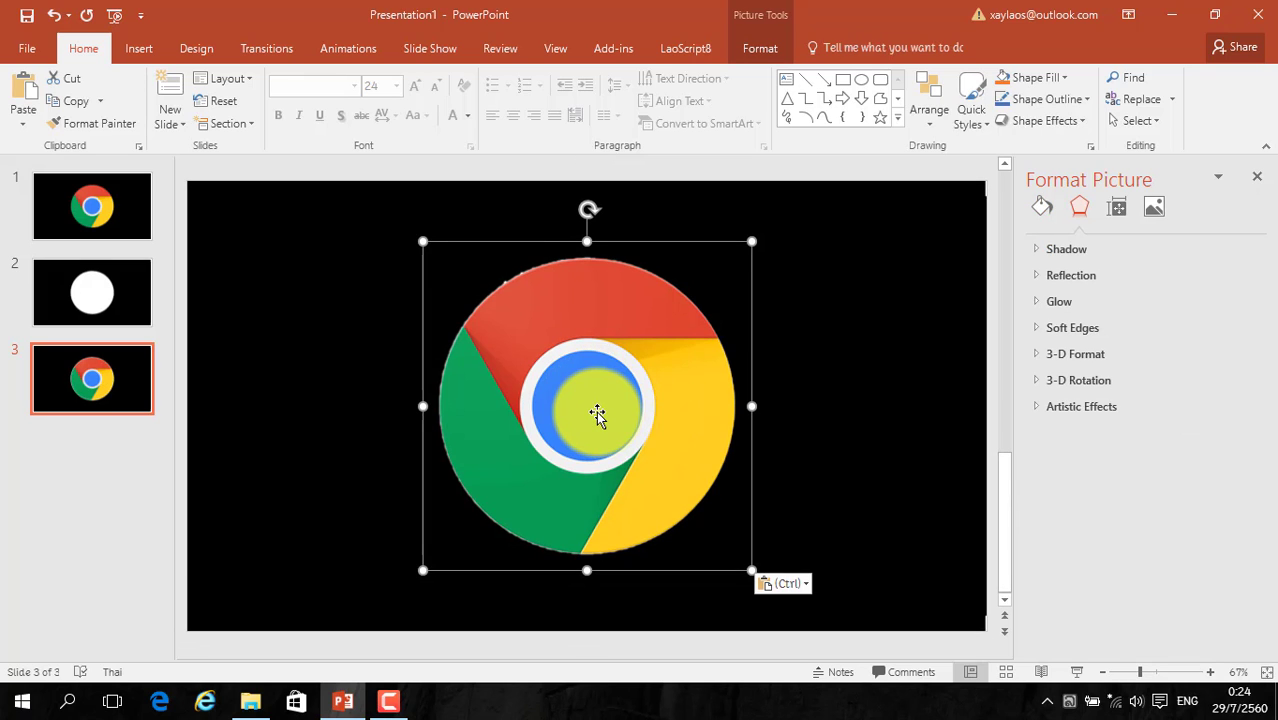
{"action": "left_click_drag", "start_coordinate": [597, 414], "coordinate": [596, 414]}
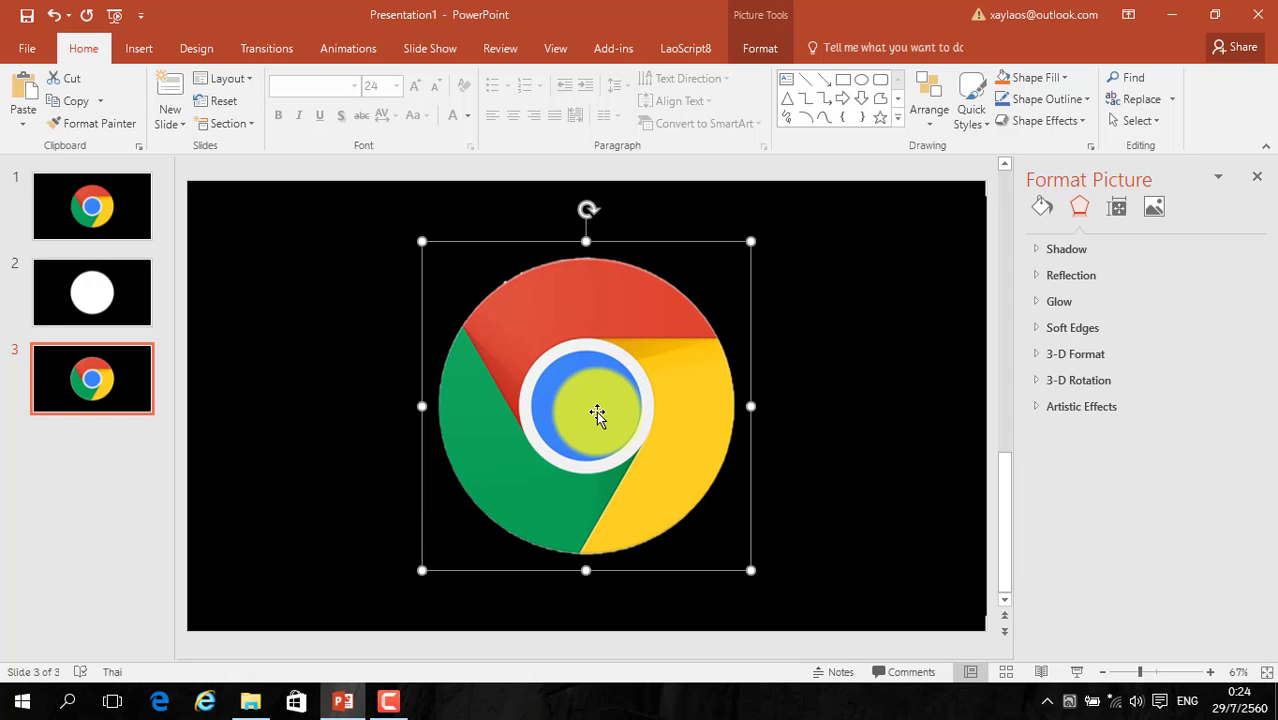
{"action": "key", "text": "ctrl+Right"}
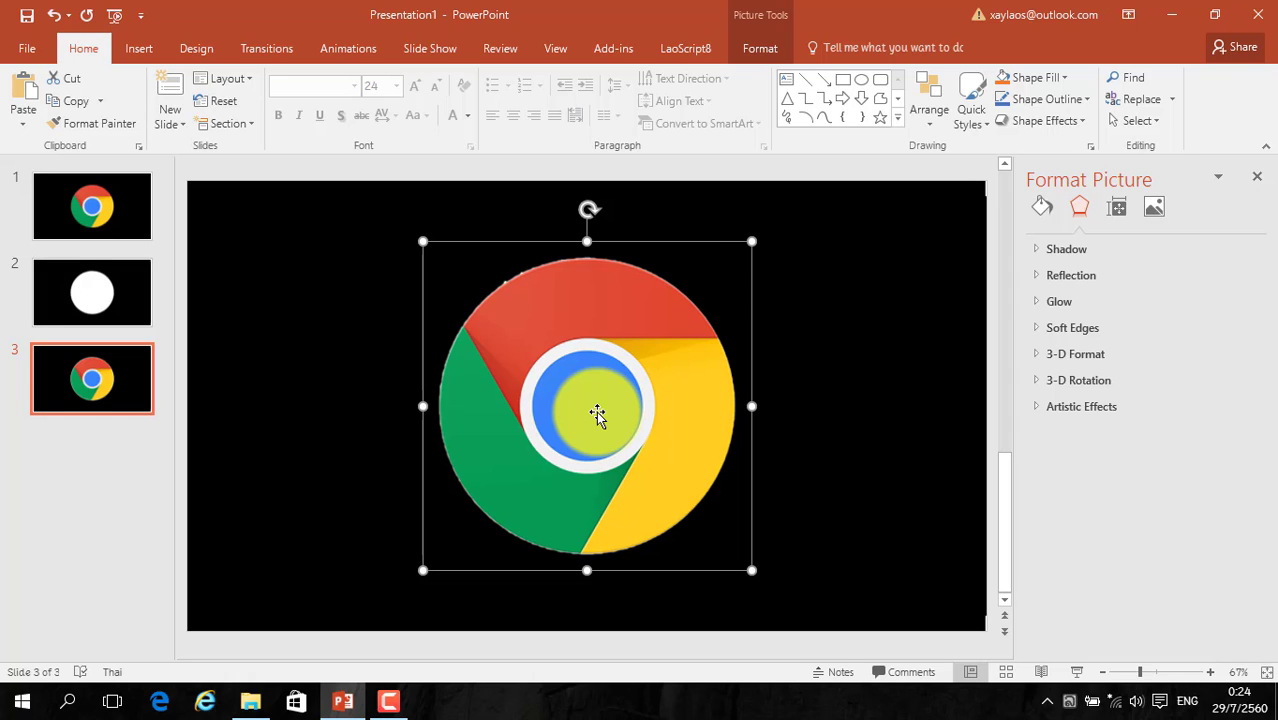
Draw a narrow vertical rectangle about 22 cm tall and 3.1 cm wide along slide 3's left edge, extending past its top and bottom.
{"action": "left_click", "coordinate": [837, 360]}
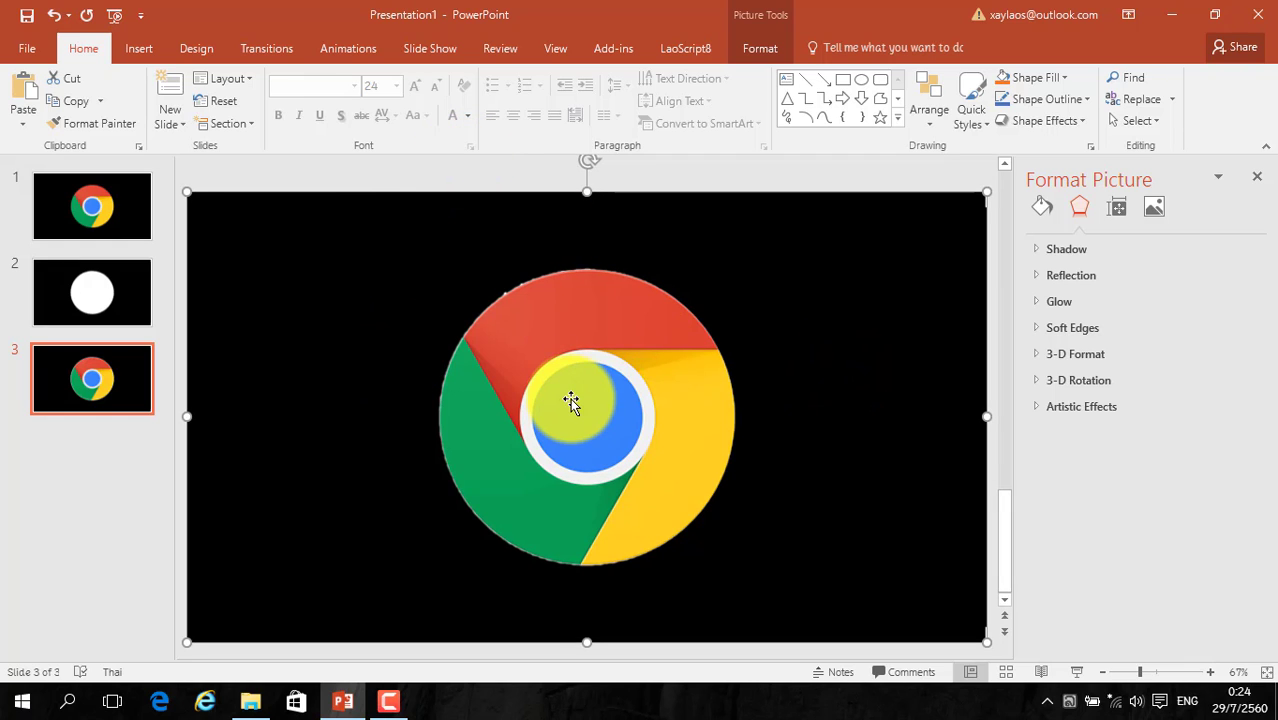
{"action": "left_click", "coordinate": [143, 55]}
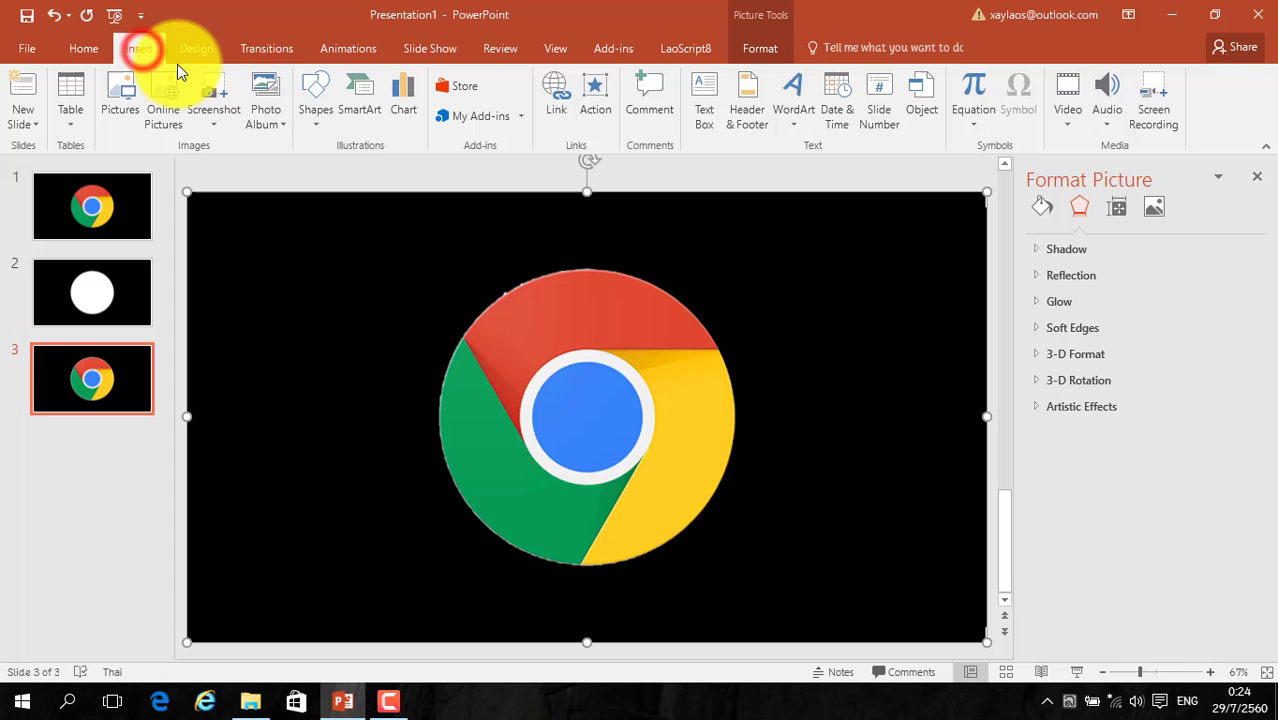
{"action": "left_click", "coordinate": [318, 106]}
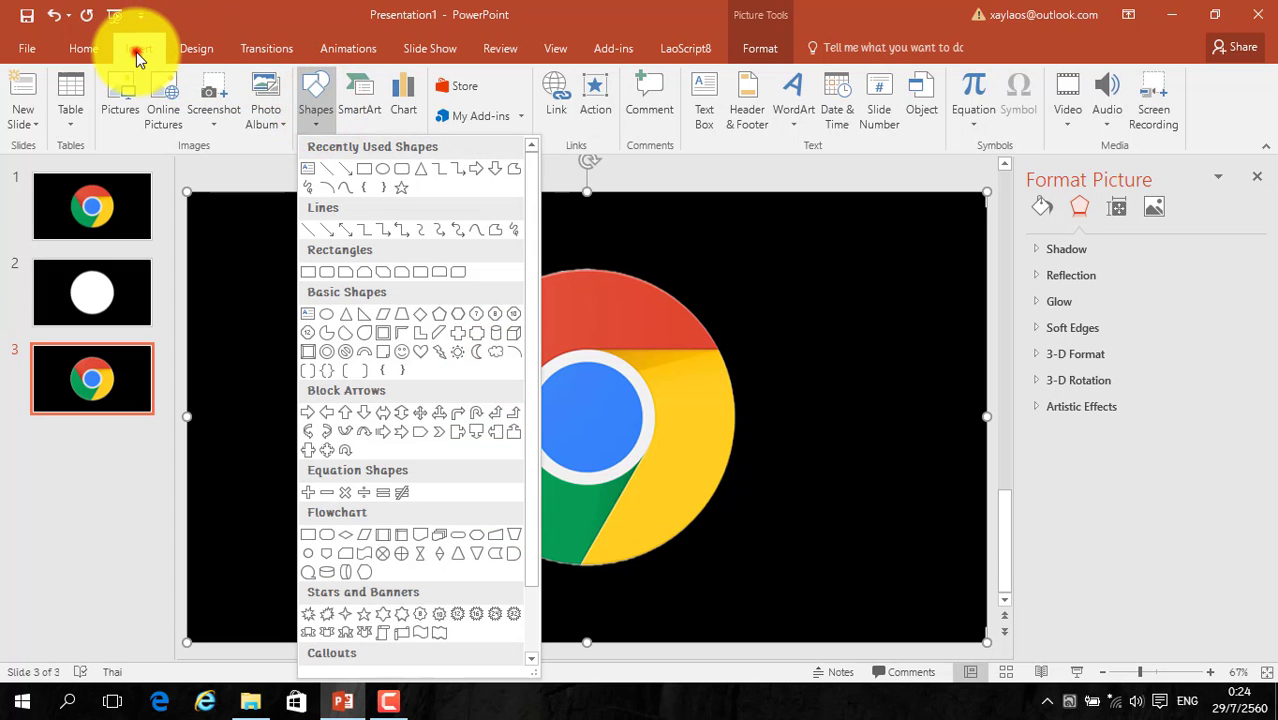
{"action": "left_click", "coordinate": [136, 52]}
{"action": "left_click", "coordinate": [318, 90]}
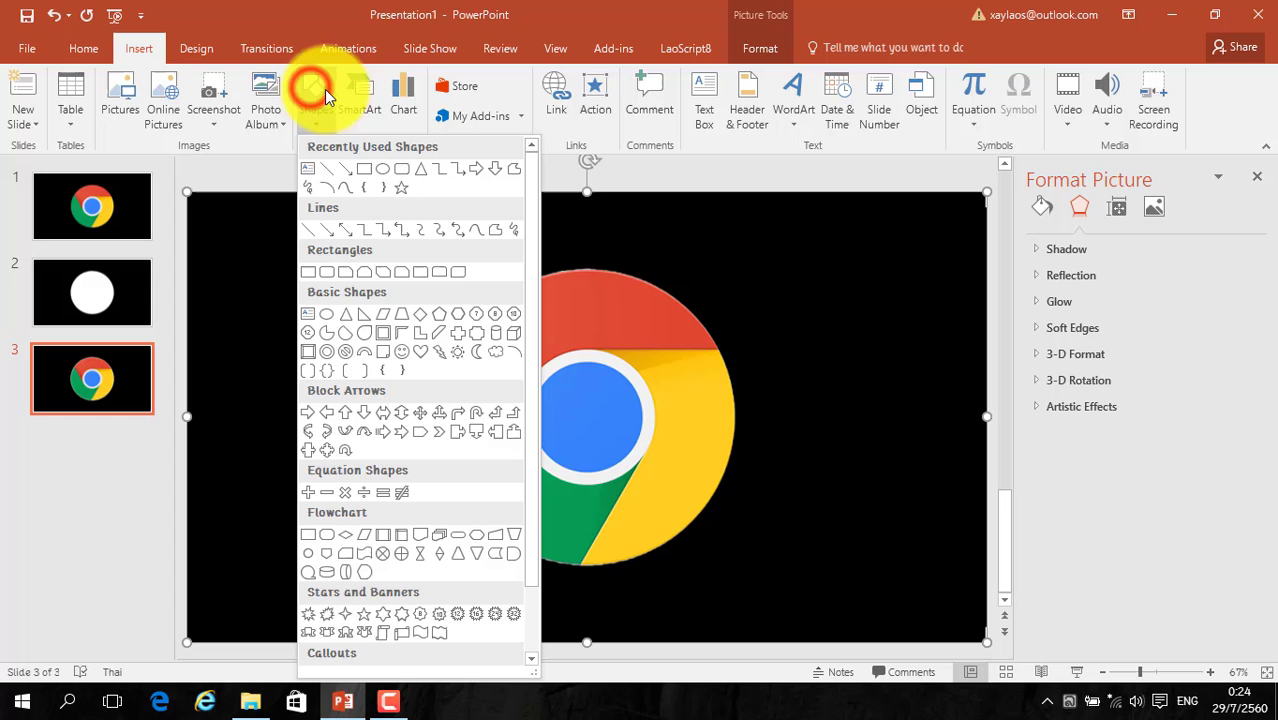
{"action": "left_click", "coordinate": [361, 169]}
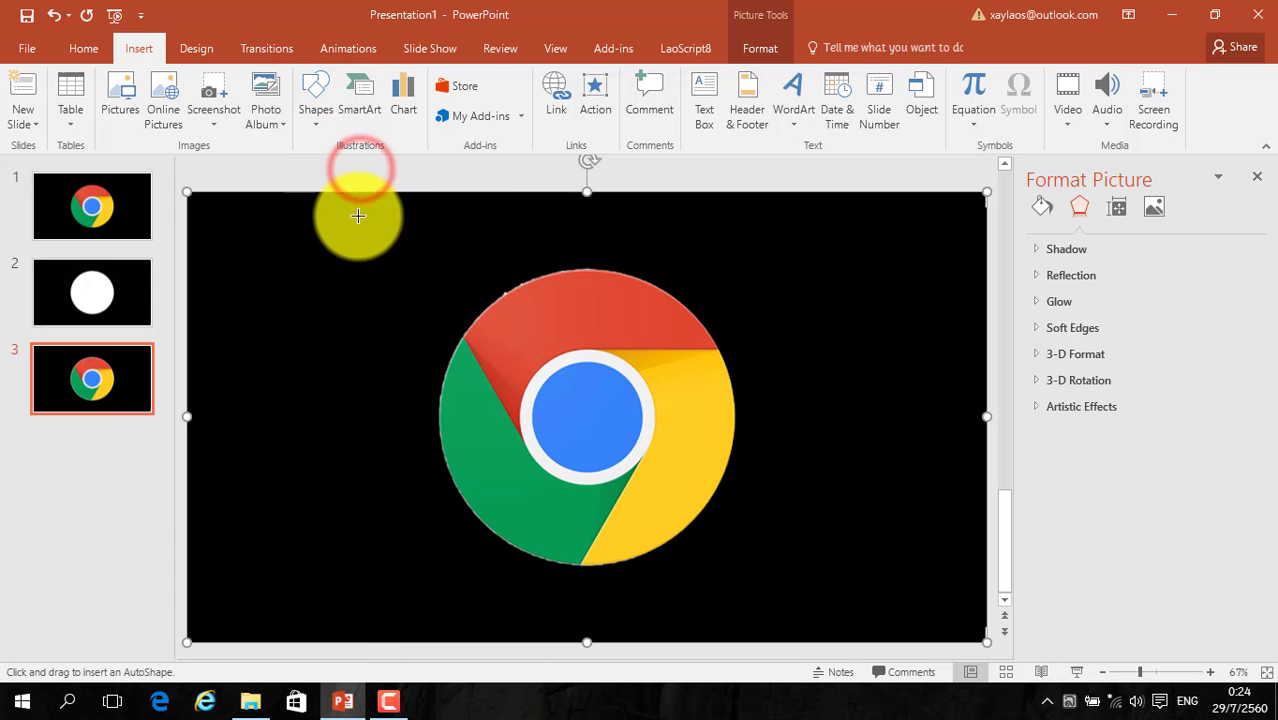
{"action": "left_click", "coordinate": [1103, 675]}
{"action": "left_click", "coordinate": [1103, 675]}
{"action": "left_click", "coordinate": [1103, 675]}
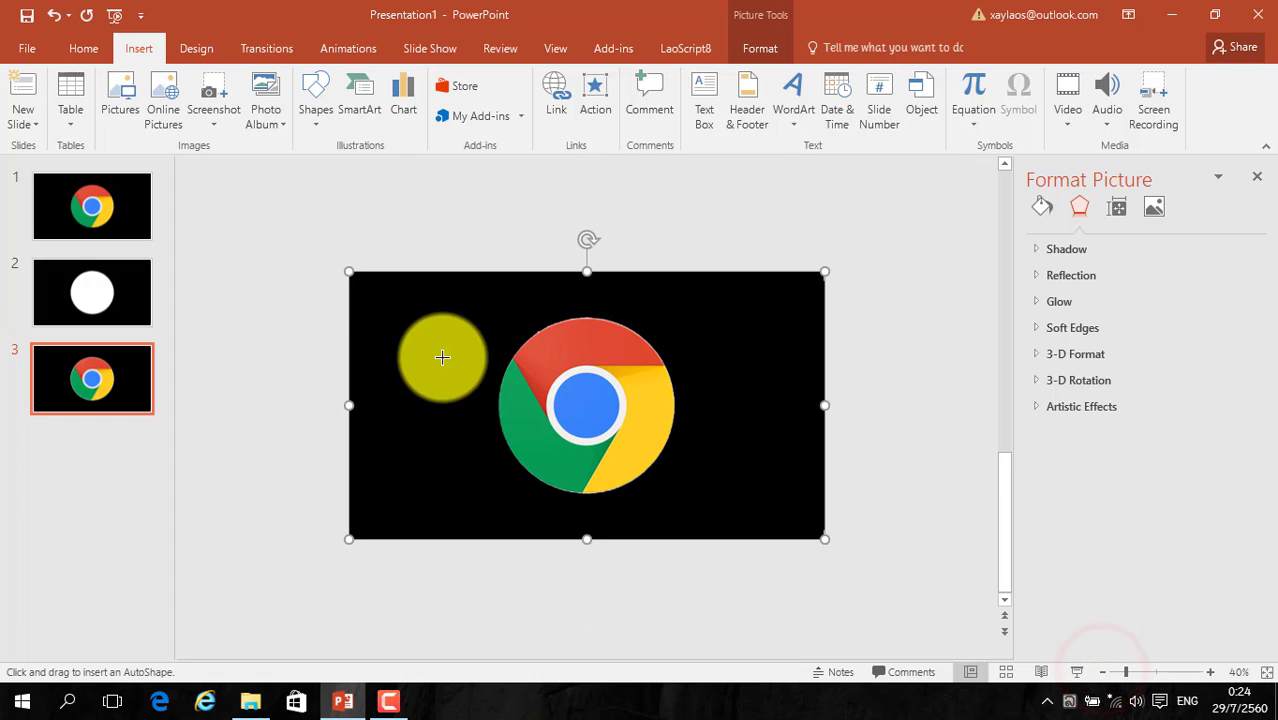
{"action": "mouse_move", "coordinate": [354, 248]}
{"action": "left_mouse_down"}
{"action": "mouse_move", "coordinate": [394, 331]}
{"action": "mouse_move", "coordinate": [414, 439]}
{"action": "mouse_move", "coordinate": [414, 578]}
{"action": "mouse_move", "coordinate": [402, 599]}
{"action": "mouse_move", "coordinate": [391, 555]}
{"action": "left_mouse_up"}
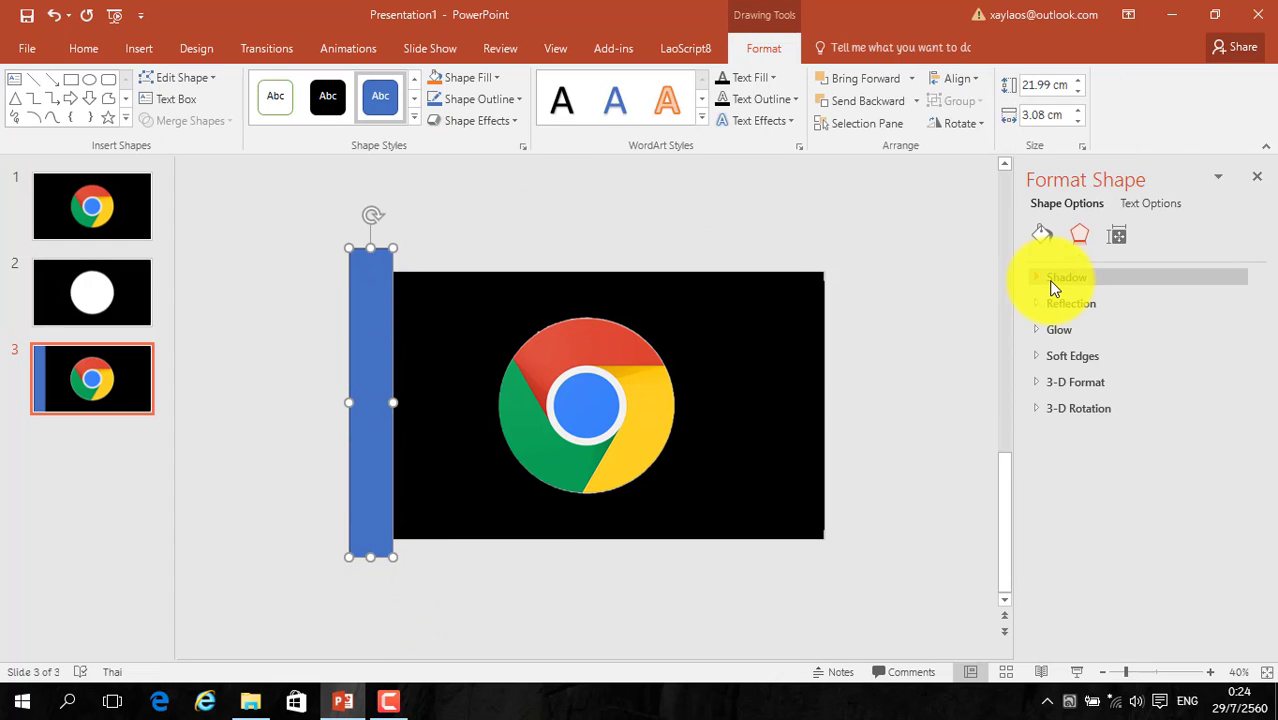
Give the rectangle a linear gradient fill with an angle of 0°.
{"action": "left_click", "coordinate": [487, 79]}
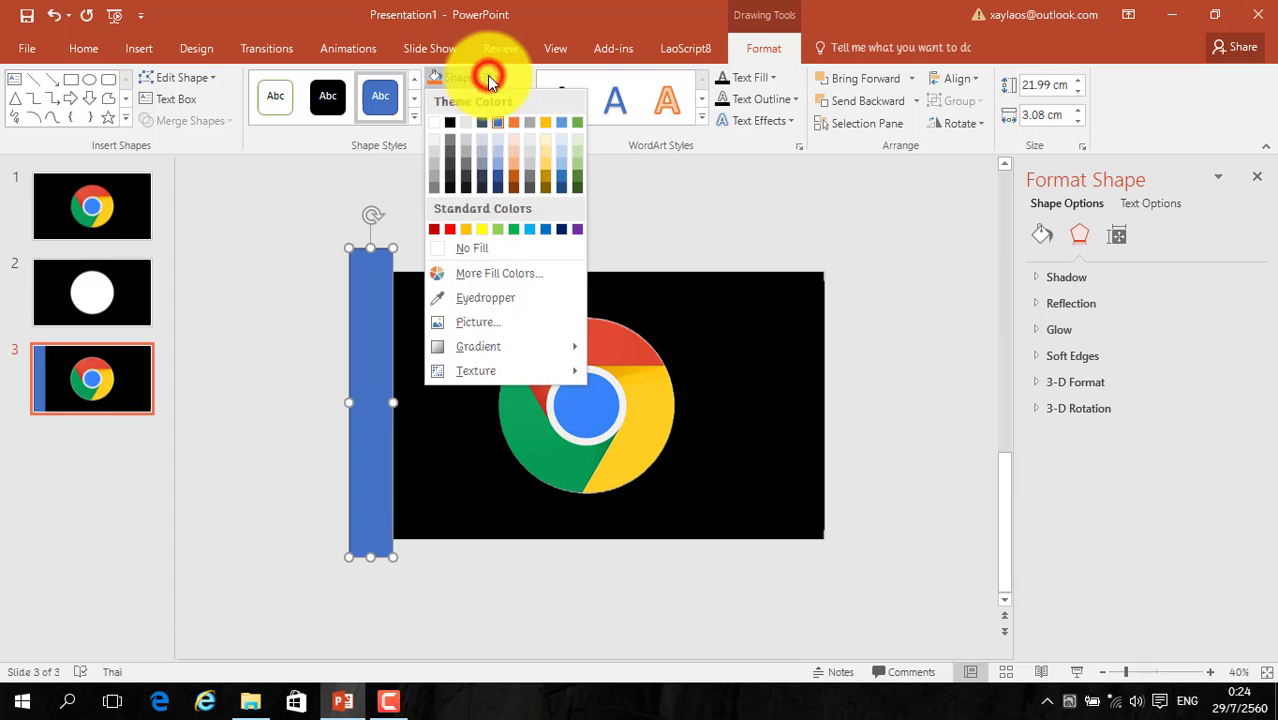
{"action": "mouse_move", "coordinate": [490, 347]}
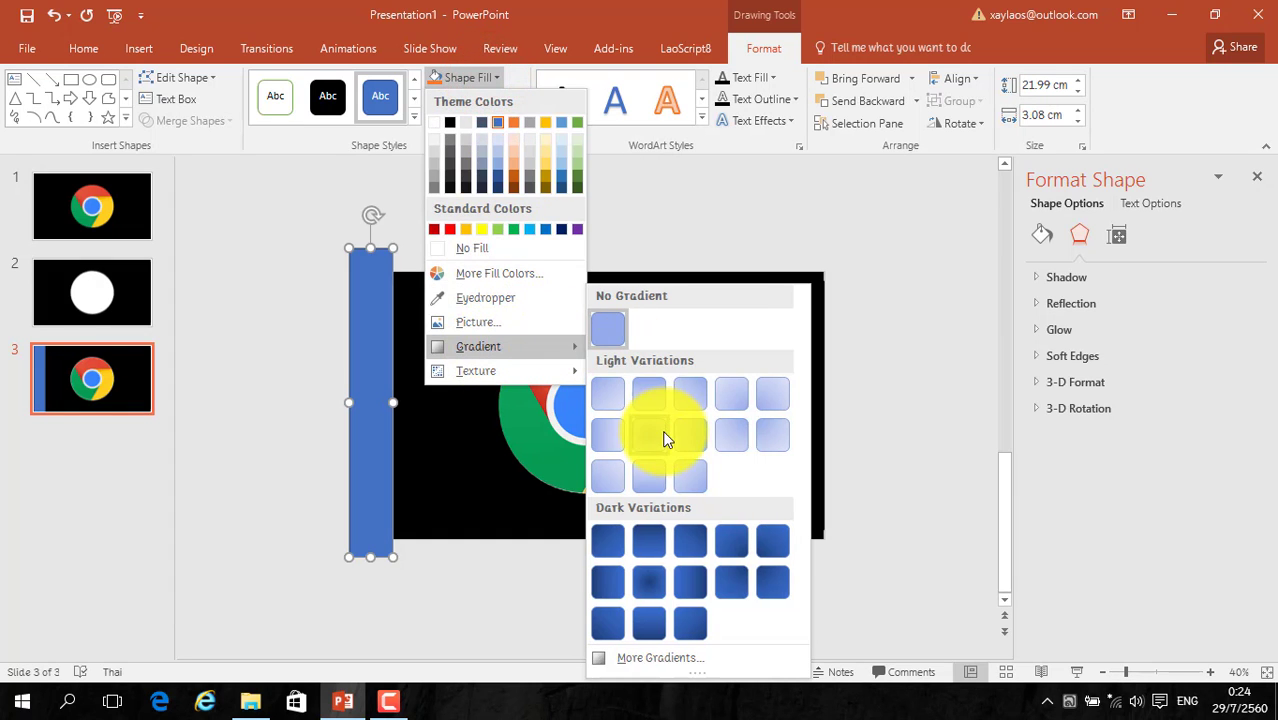
{"action": "left_click", "coordinate": [664, 657]}
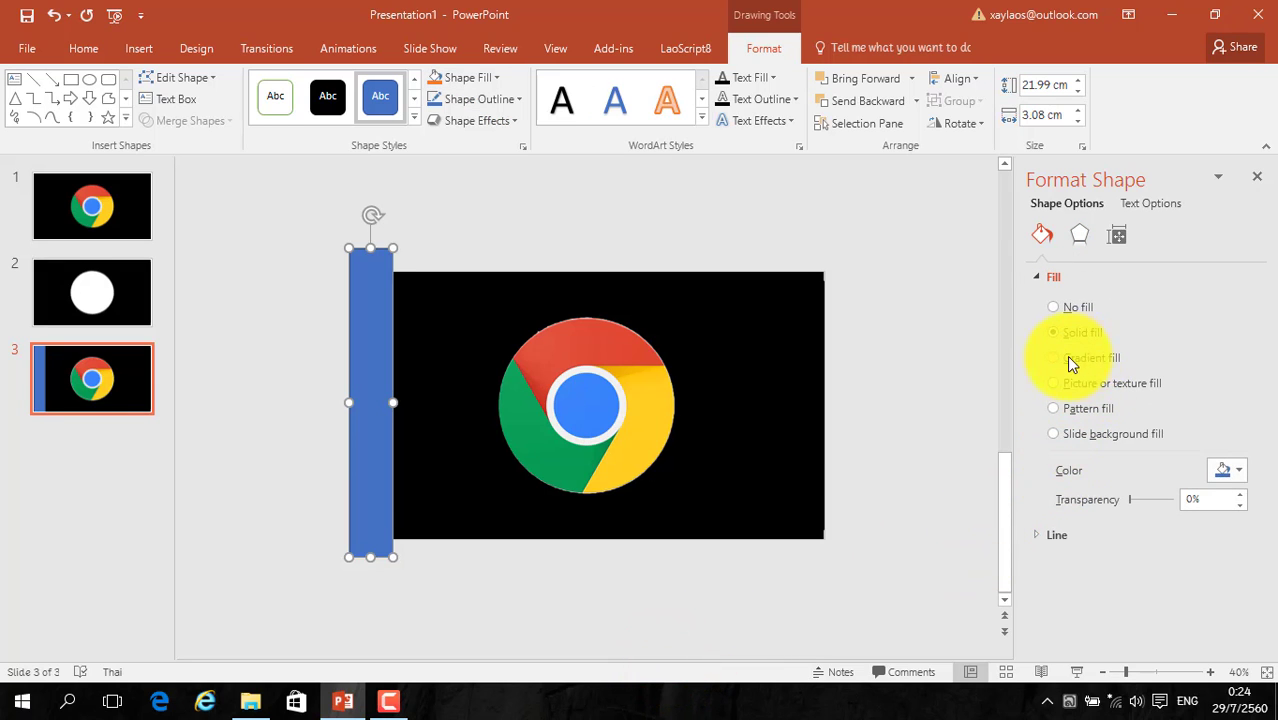
{"action": "left_click", "coordinate": [1084, 360]}
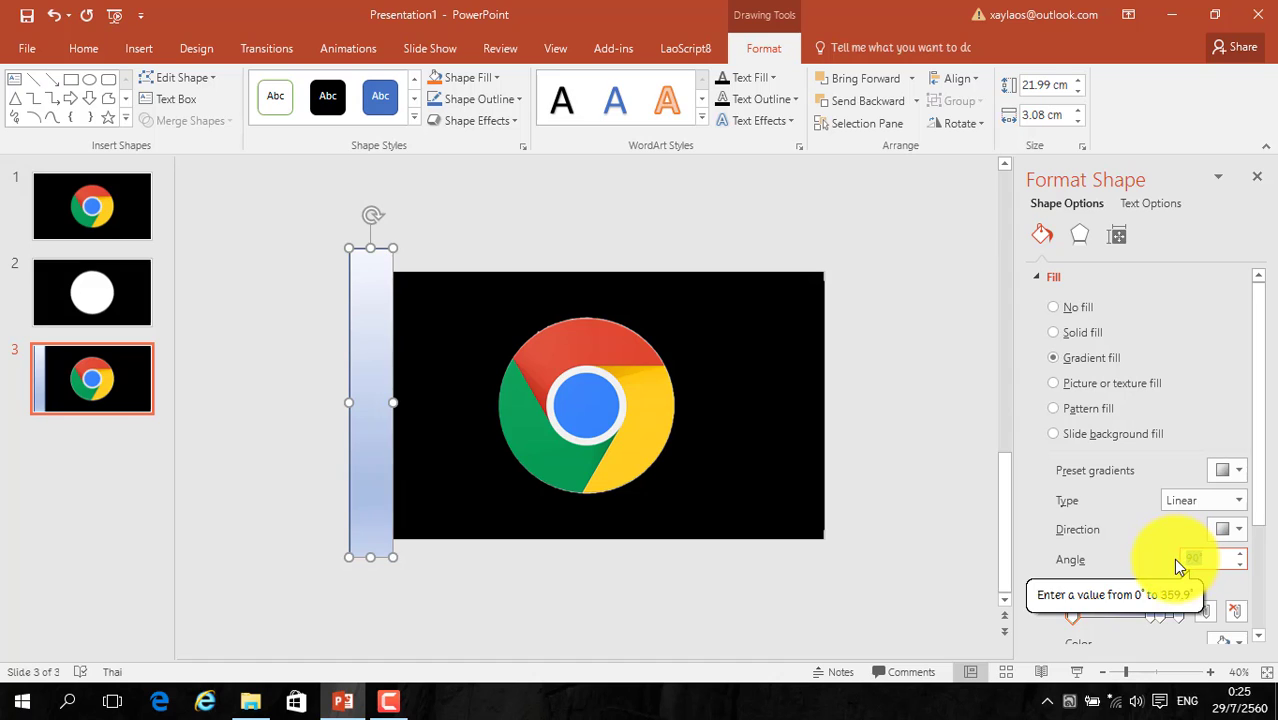
{"action": "left_click", "coordinate": [1125, 530]}
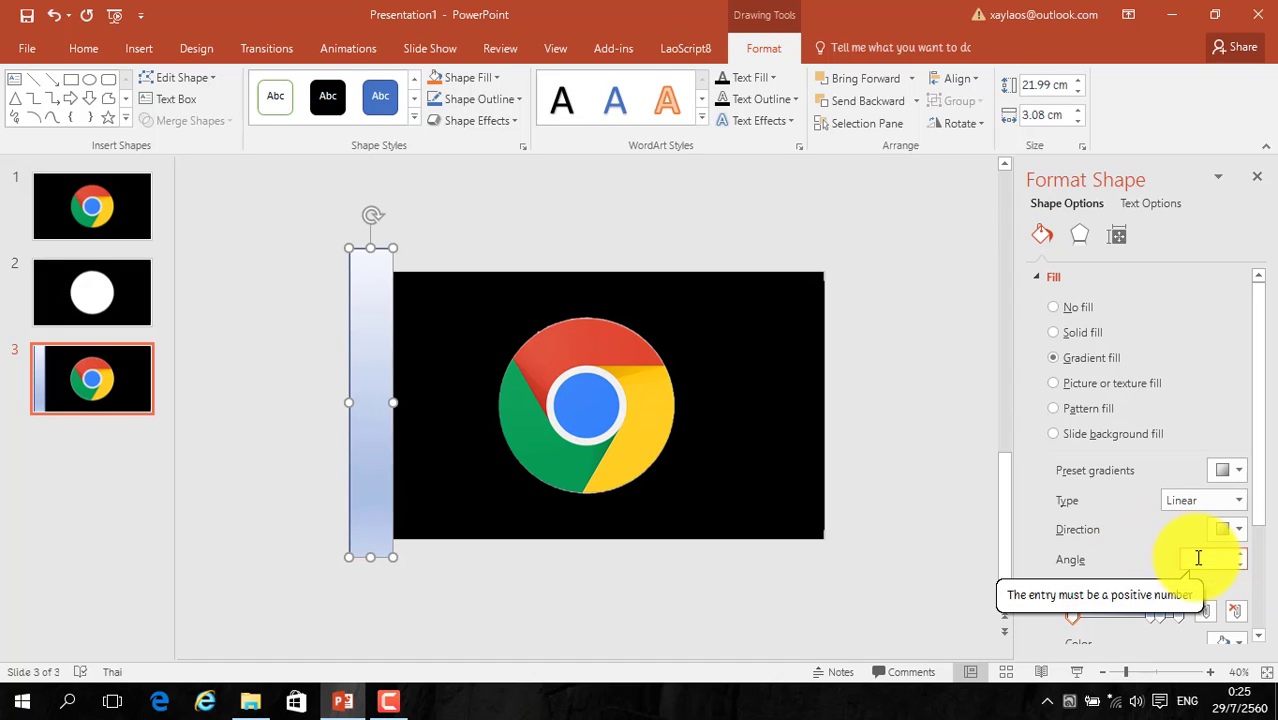
{"action": "type", "text": "0"}
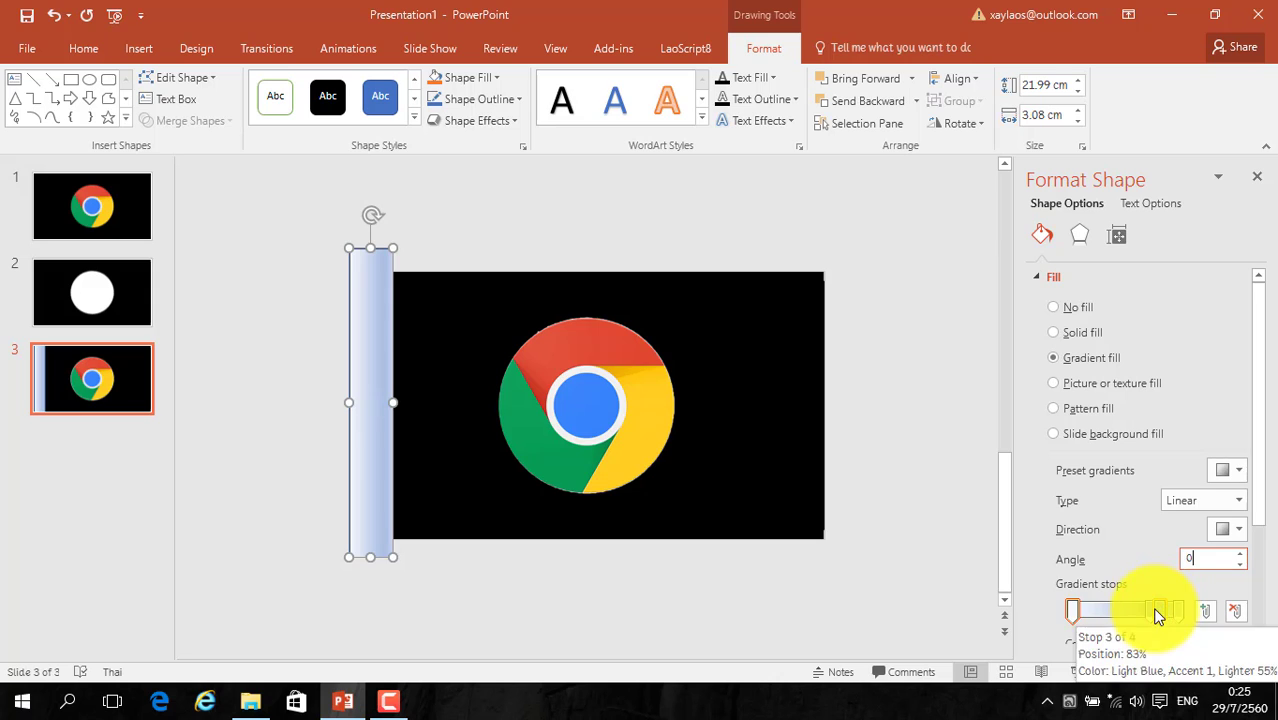
Set the first gradient stop and the stop at 74% to White, Background 1.
{"action": "left_click", "coordinate": [1072, 610]}
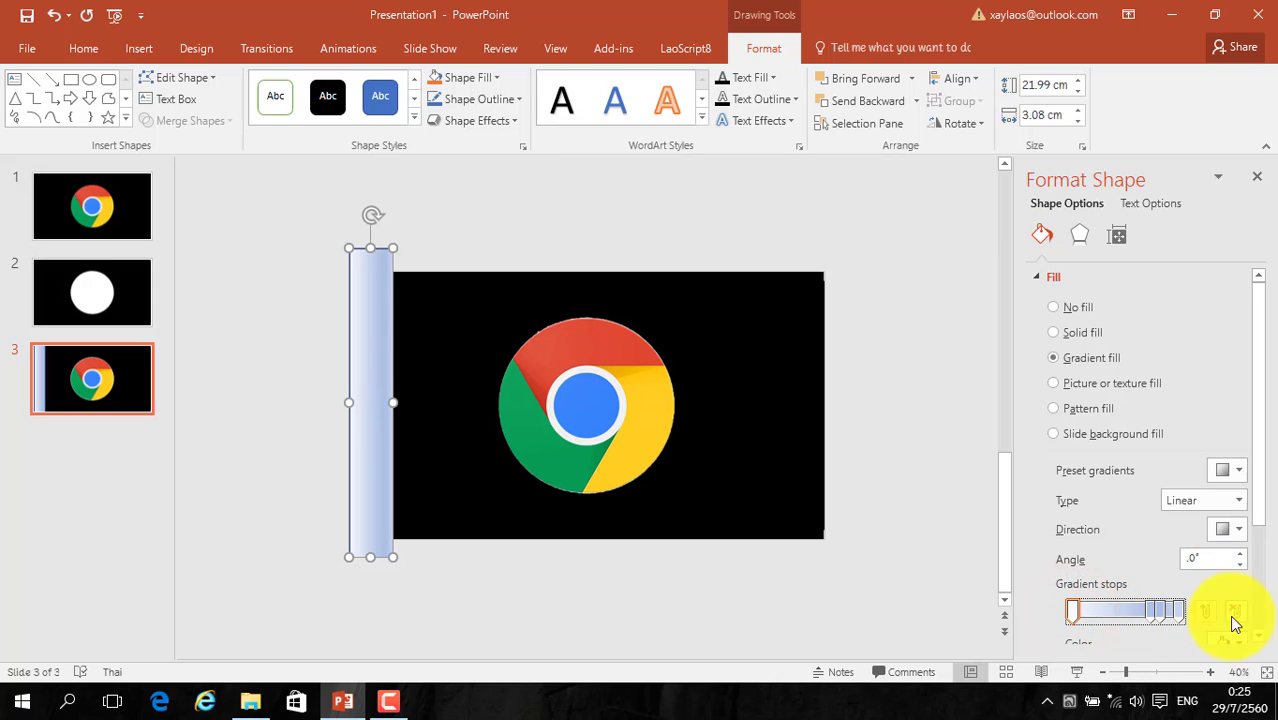
{"action": "scroll", "coordinate": [1262, 489], "scroll_direction": "down", "scroll_amount": 3}
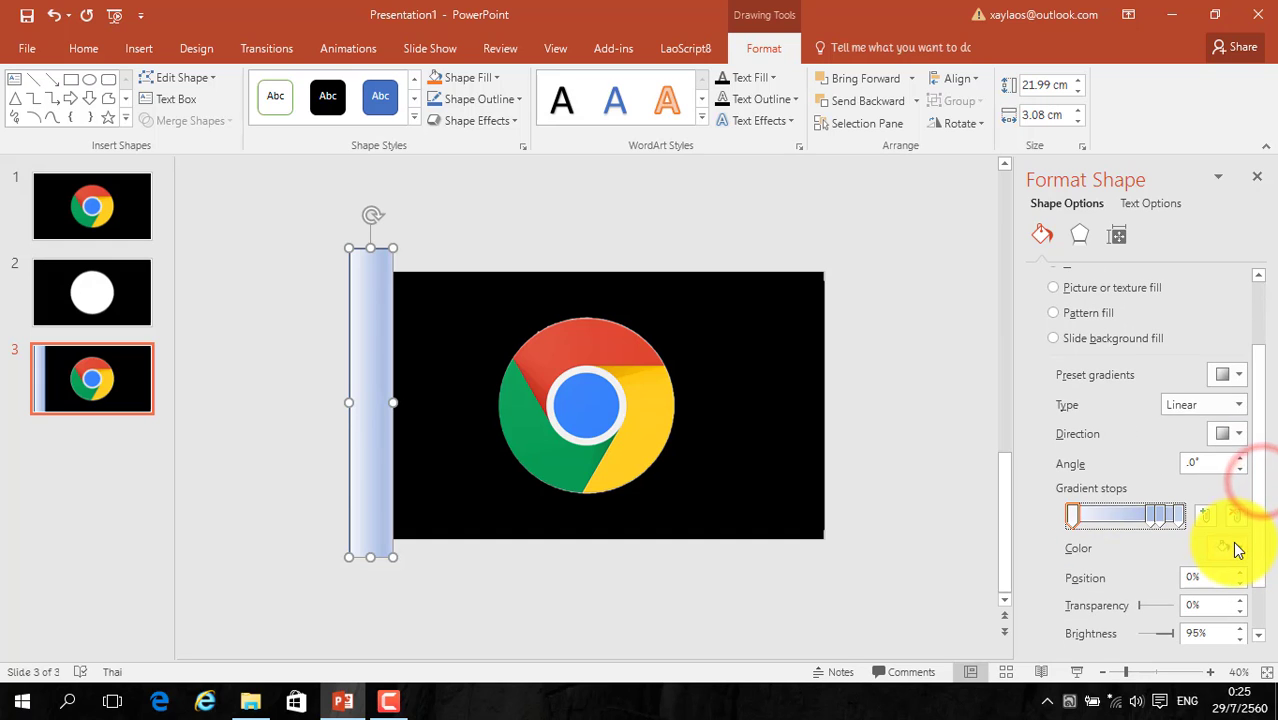
{"action": "left_click", "coordinate": [1233, 547]}
{"action": "left_click", "coordinate": [1128, 377]}
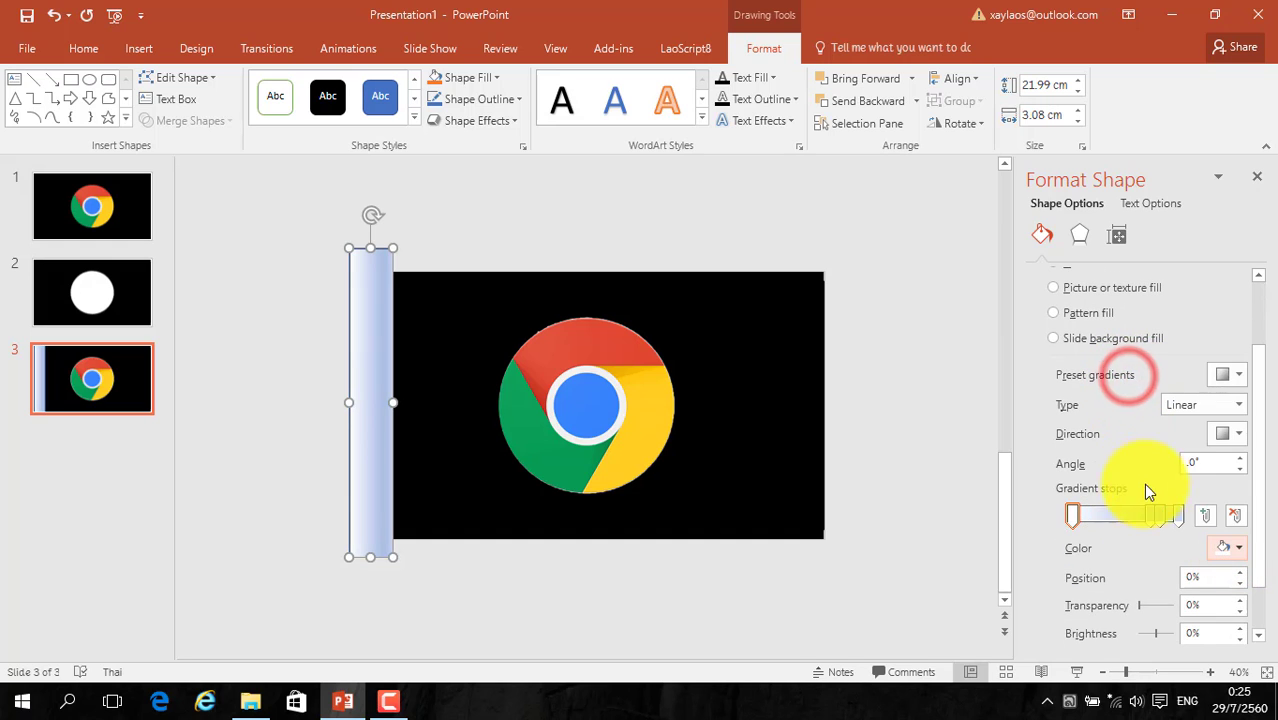
{"action": "left_click", "coordinate": [1150, 513]}
{"action": "left_click", "coordinate": [1228, 546]}
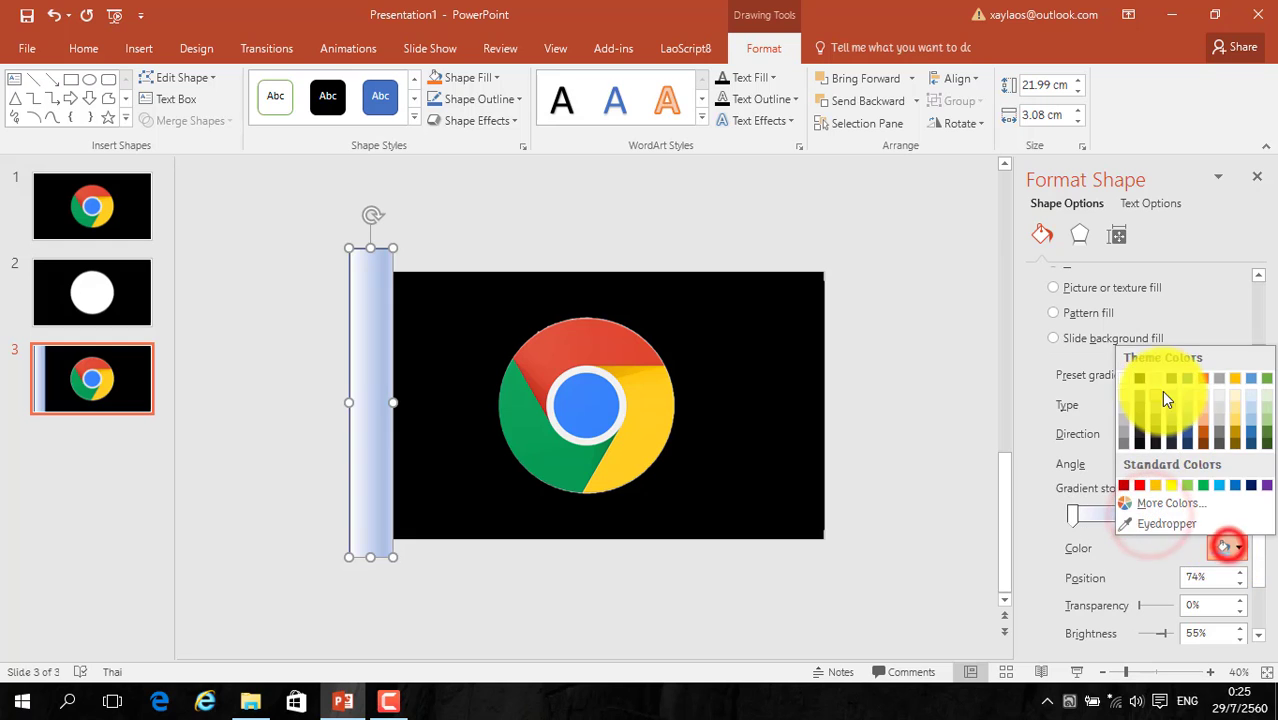
{"action": "left_click", "coordinate": [1128, 379]}
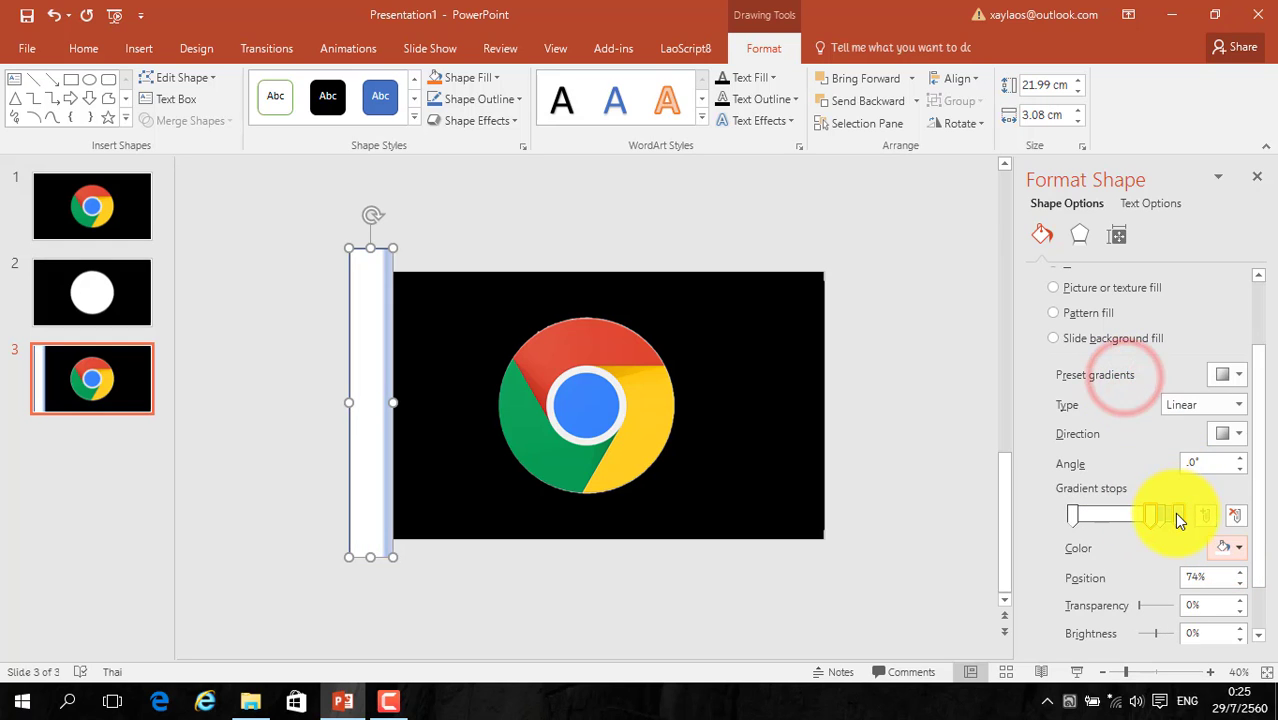
Set the last gradient stop and the stop at 83% to White, Background 1.
{"action": "left_click", "coordinate": [1204, 514]}
{"action": "left_click", "coordinate": [1228, 547]}
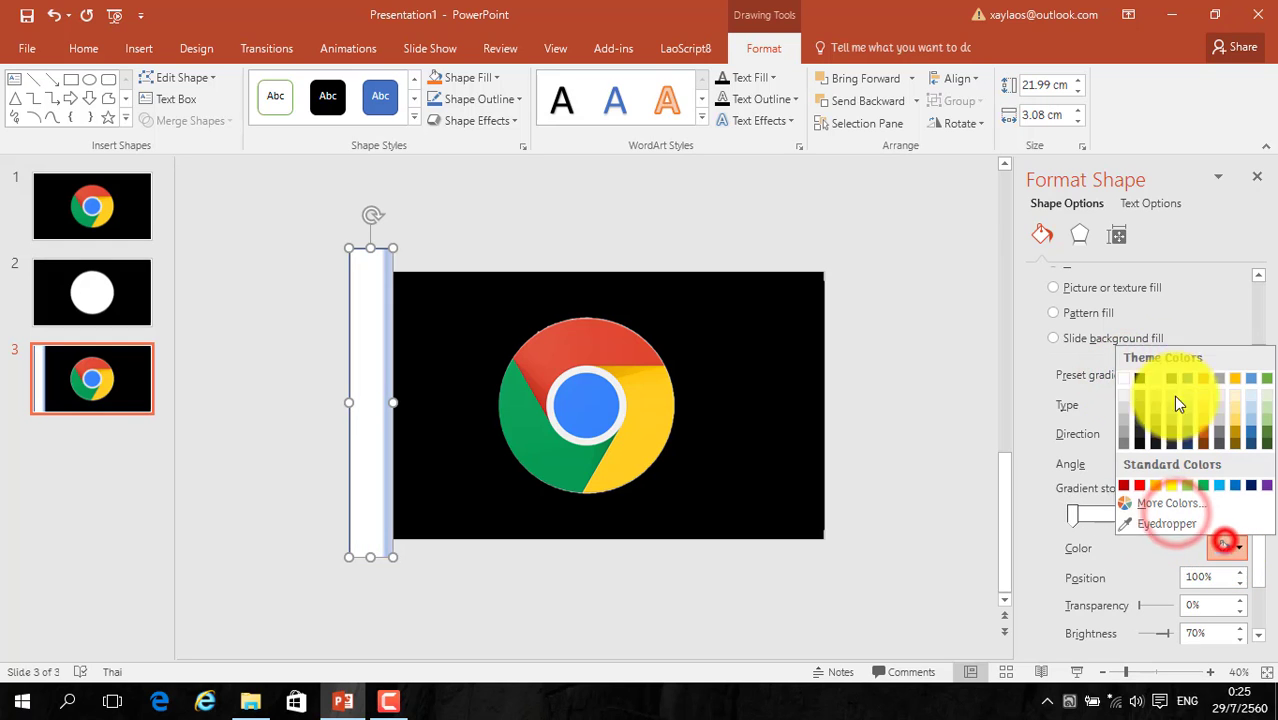
{"action": "left_click", "coordinate": [1127, 379]}
{"action": "left_click", "coordinate": [1160, 516]}
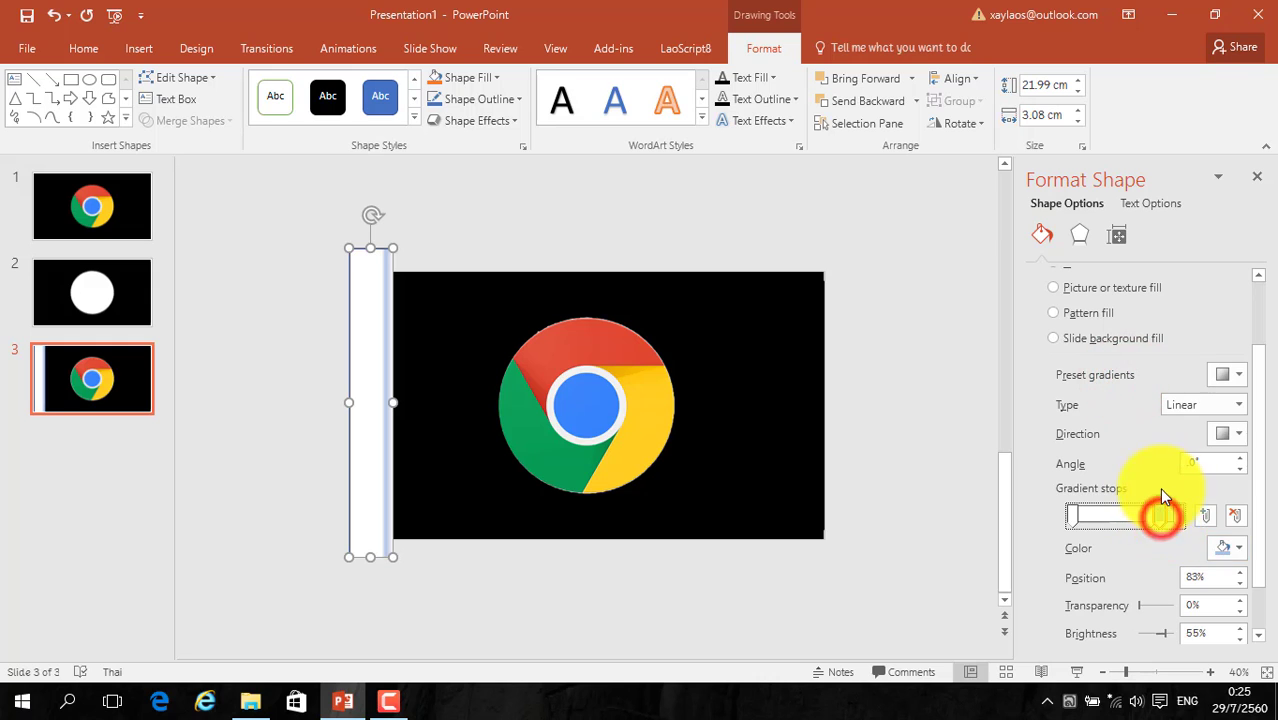
{"action": "left_click", "coordinate": [1224, 548]}
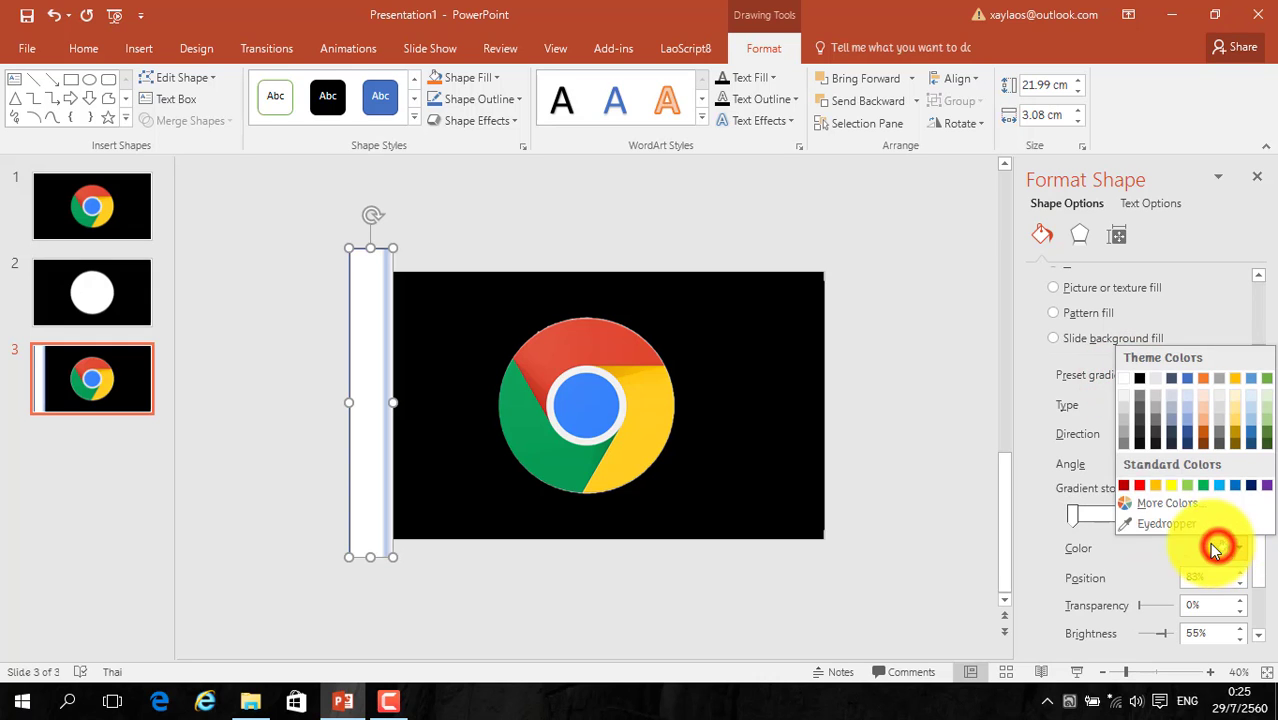
{"action": "left_click", "coordinate": [1121, 379]}
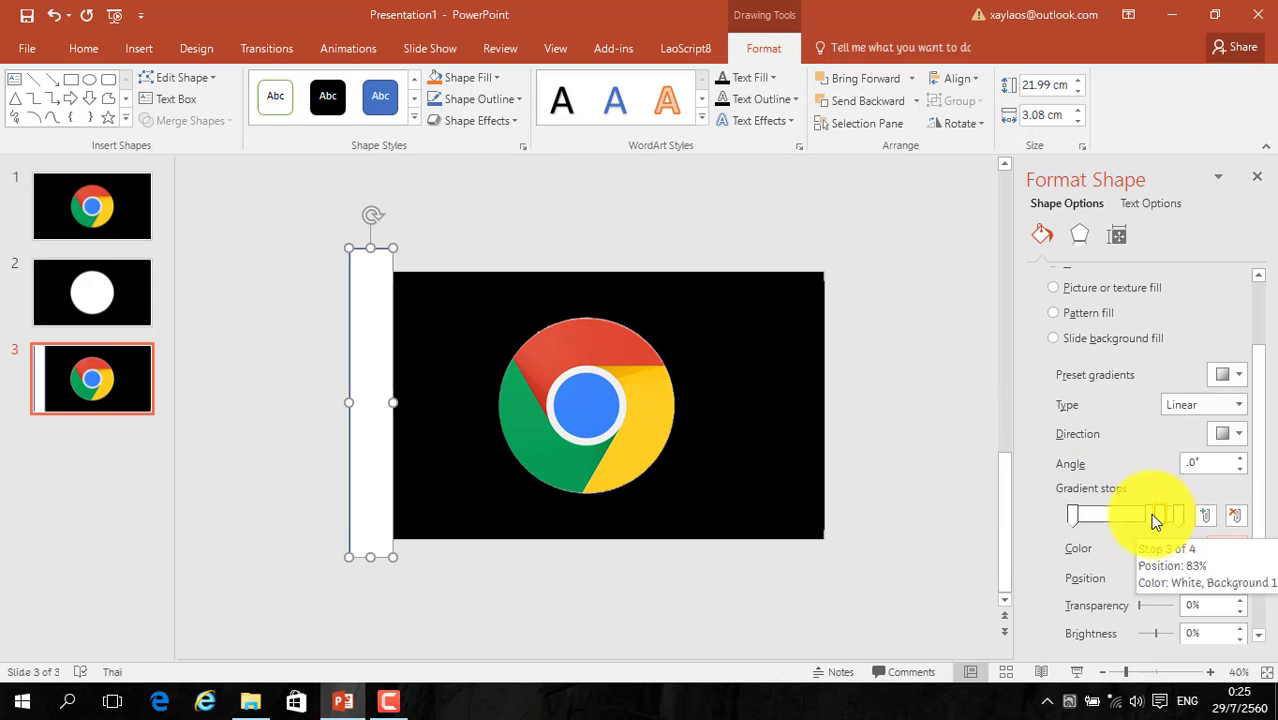
Move the two inner gradient stops close to the middle and set the first and last stops to 100% transparency.
{"action": "left_click_drag", "start_coordinate": [1150, 513], "coordinate": [1124, 514]}
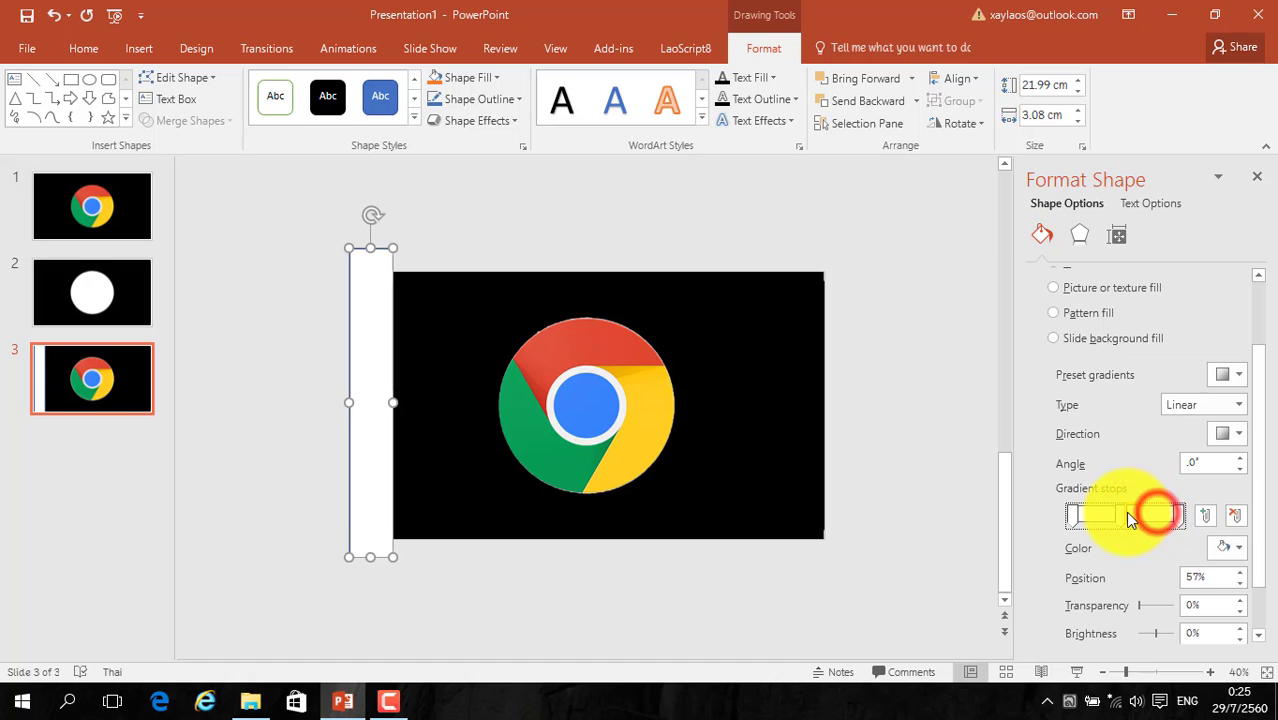
{"action": "left_click", "coordinate": [1180, 515]}
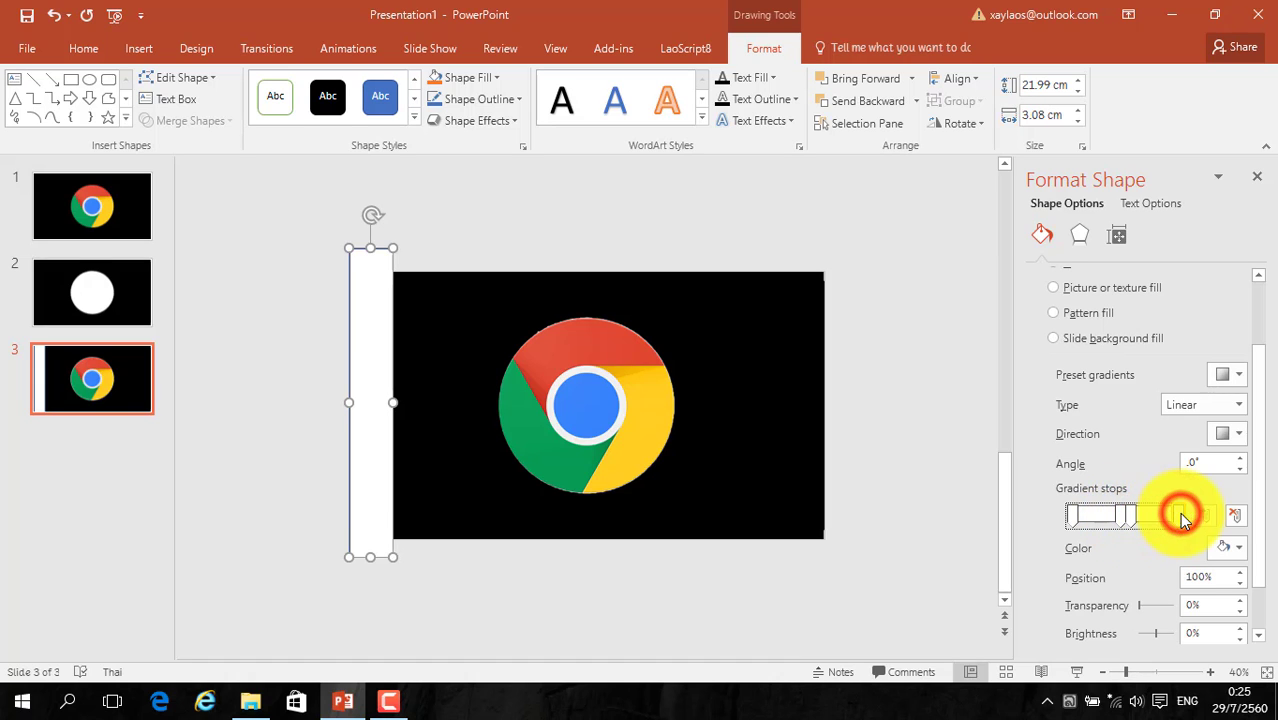
{"action": "left_click", "coordinate": [1073, 515]}
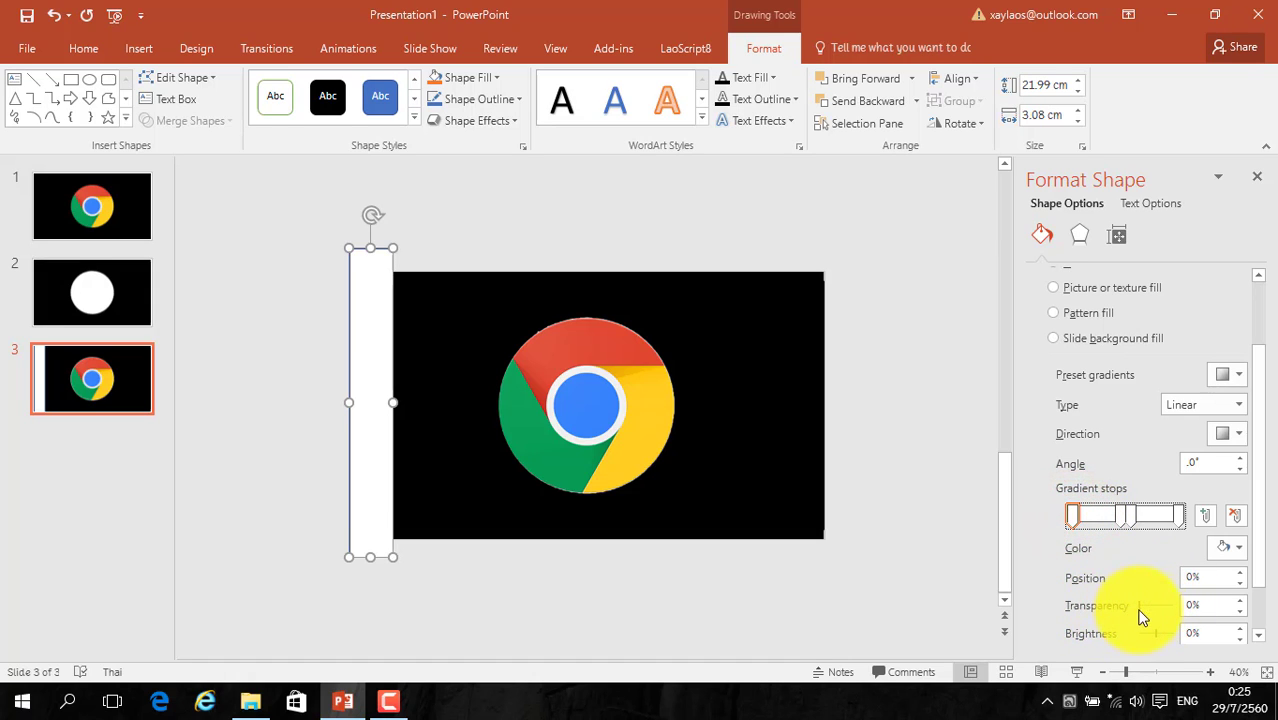
{"action": "left_click_drag", "start_coordinate": [1141, 609], "coordinate": [1185, 610]}
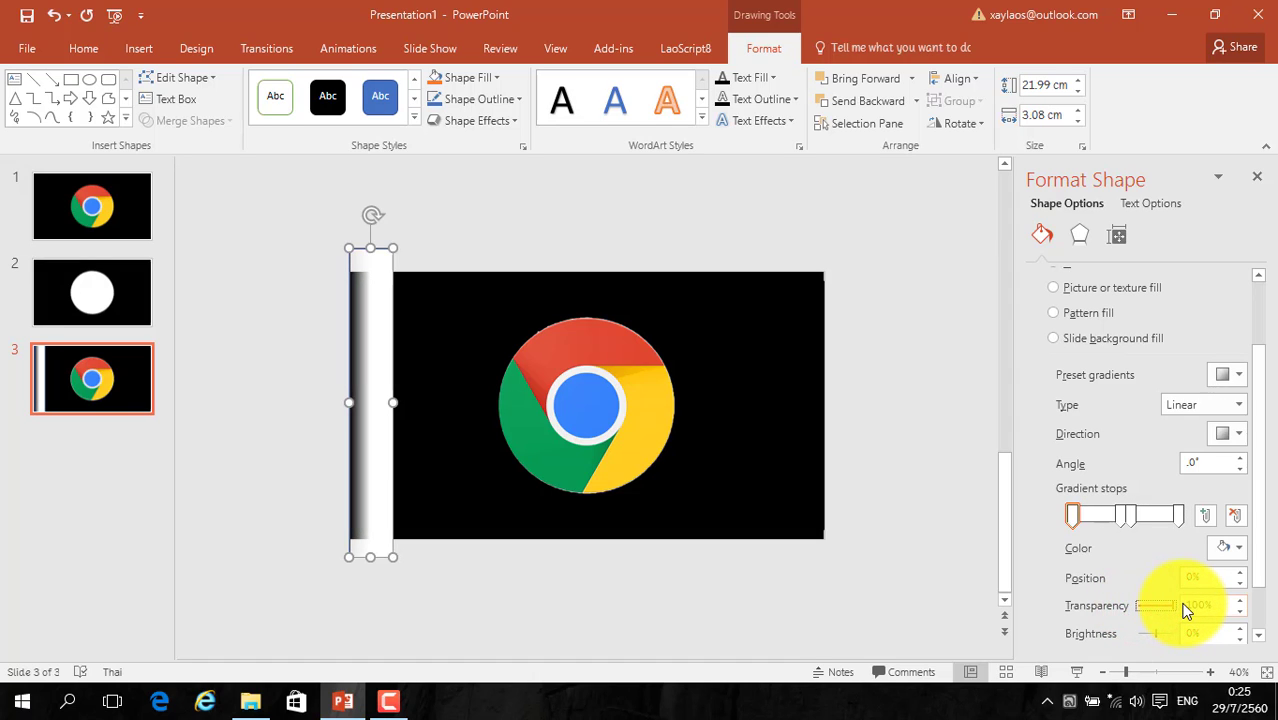
{"action": "left_click", "coordinate": [1177, 515]}
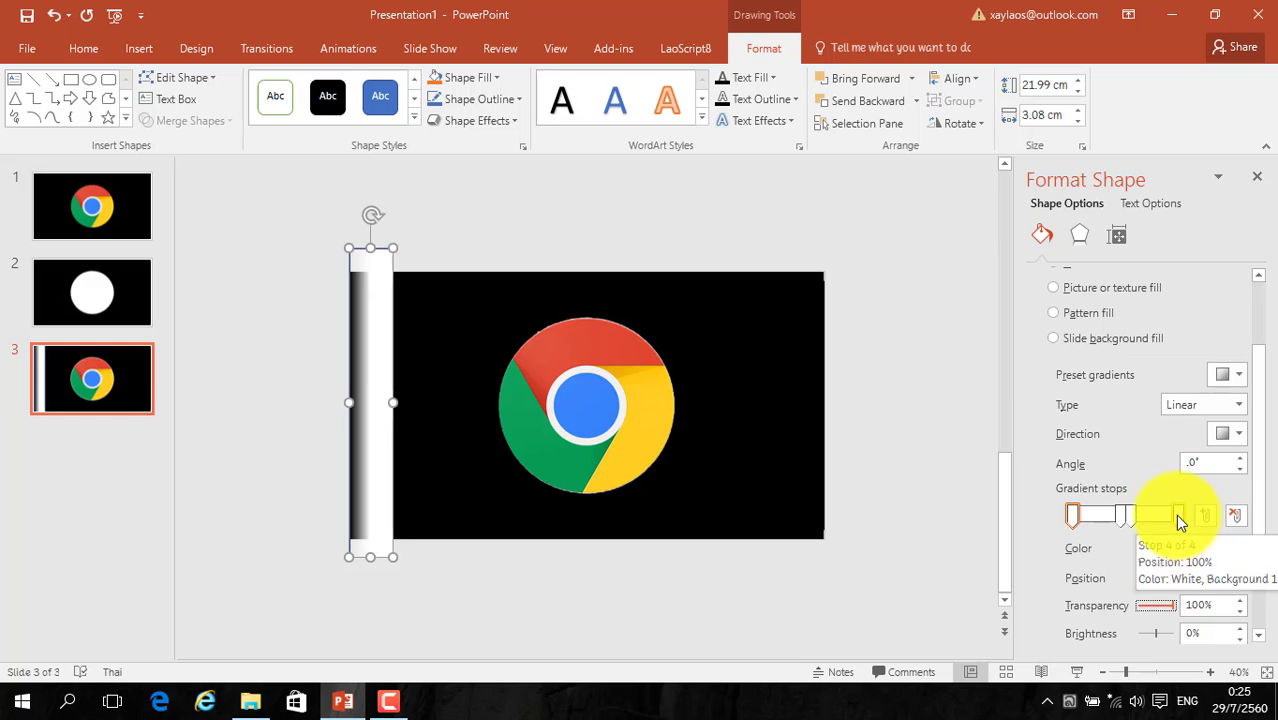
{"action": "left_click_drag", "start_coordinate": [1141, 606], "coordinate": [1177, 604]}
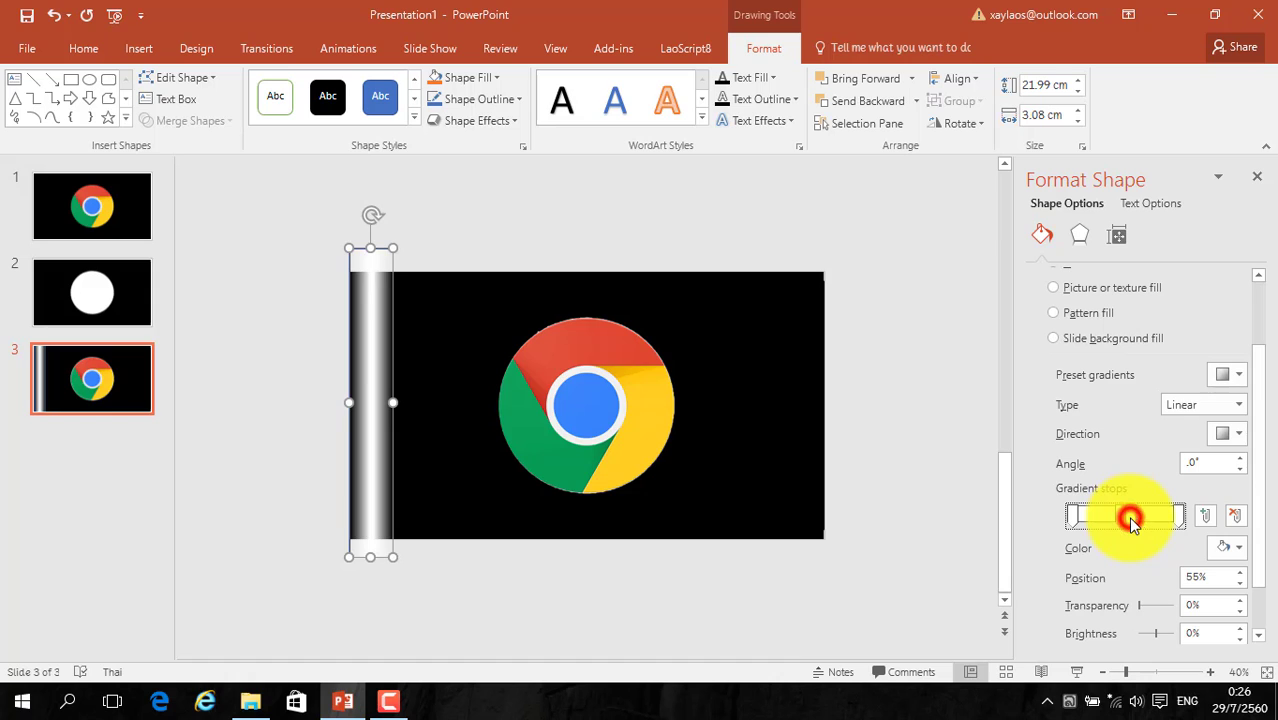
Set the position of both inner gradient stops to 50%.
{"action": "left_click_drag", "start_coordinate": [1131, 522], "coordinate": [1124, 517]}
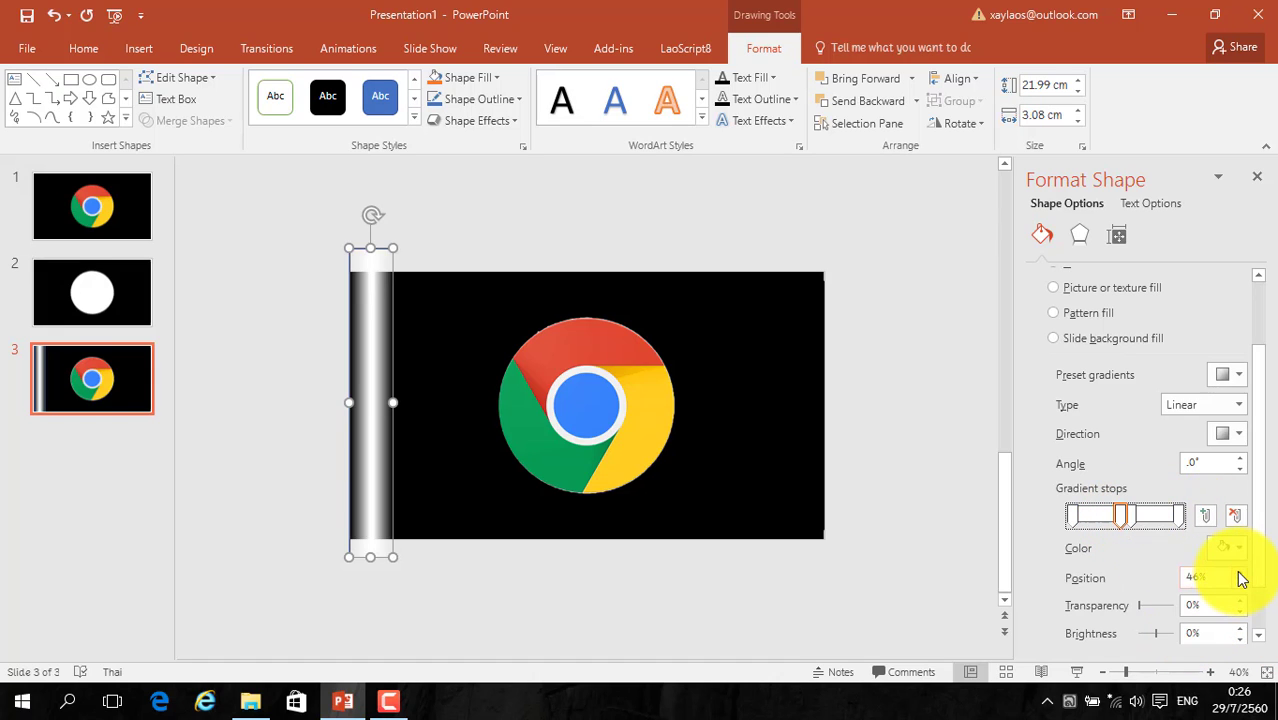
{"action": "left_click", "coordinate": [1241, 573]}
{"action": "left_click", "coordinate": [1241, 573]}
{"action": "left_click", "coordinate": [1241, 573]}
{"action": "left_click", "coordinate": [1241, 573]}
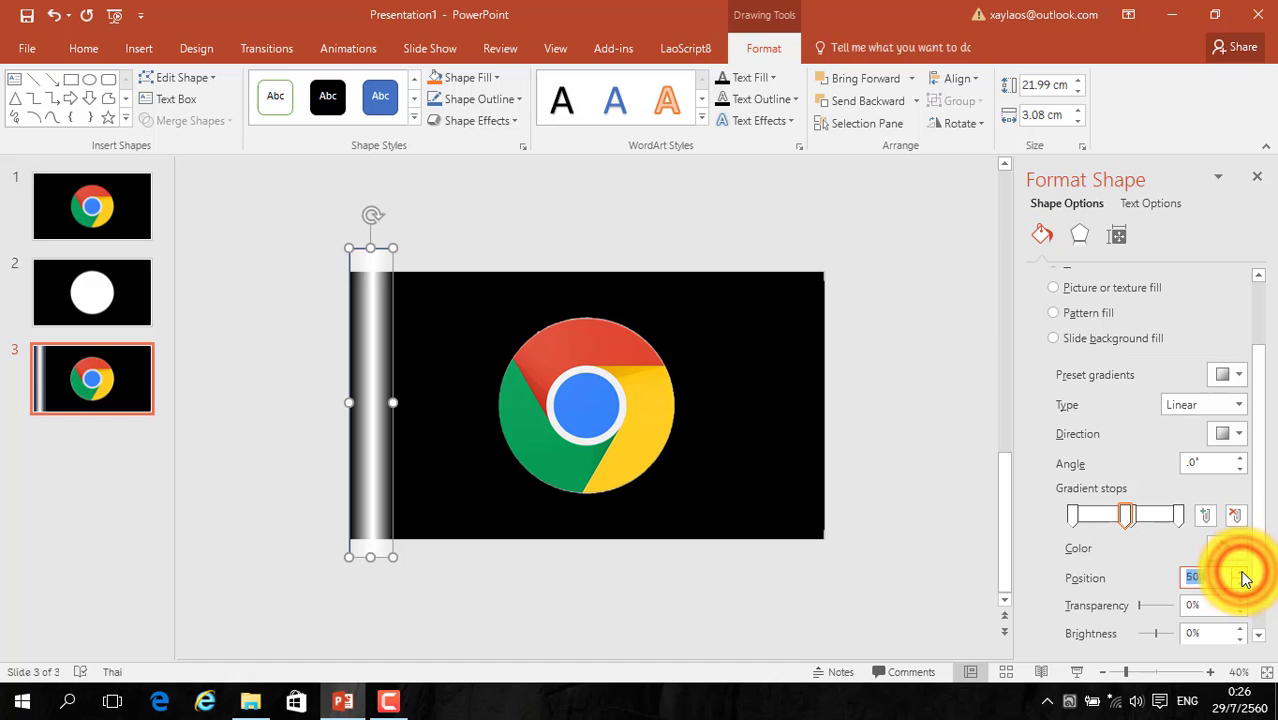
{"action": "left_click", "coordinate": [1130, 514]}
{"action": "left_click", "coordinate": [1238, 584]}
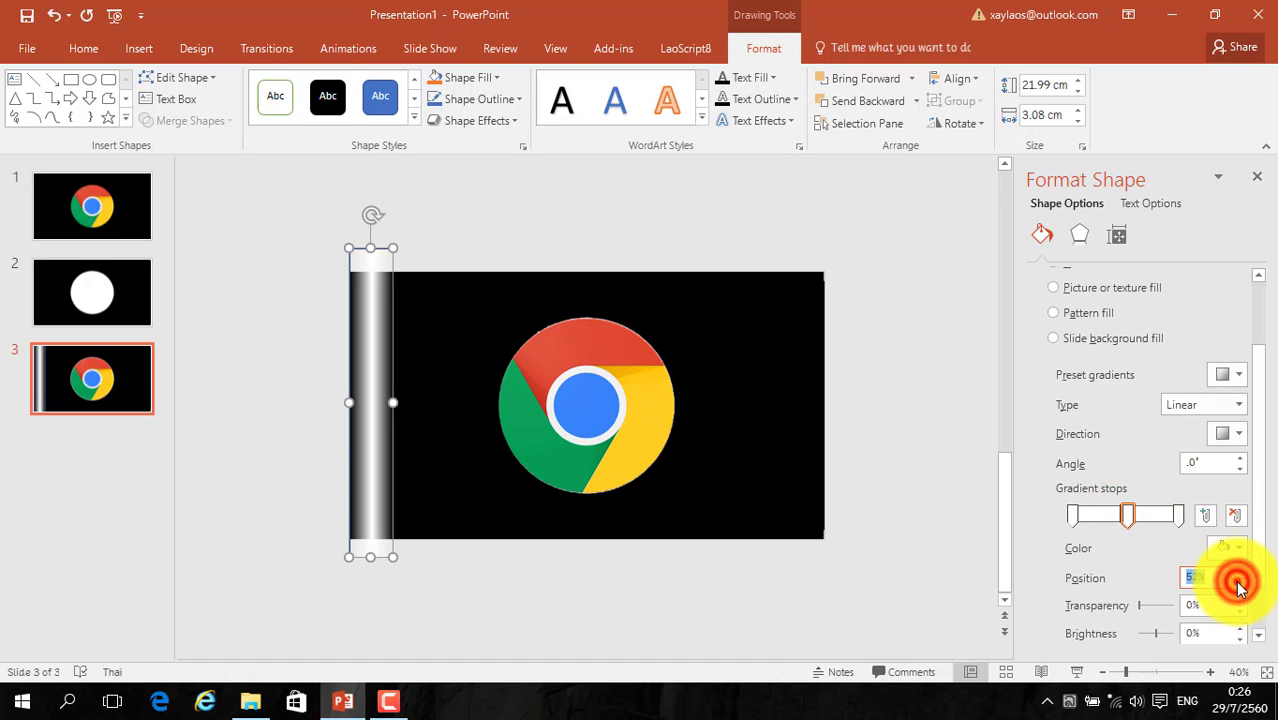
{"action": "left_click", "coordinate": [1238, 584]}
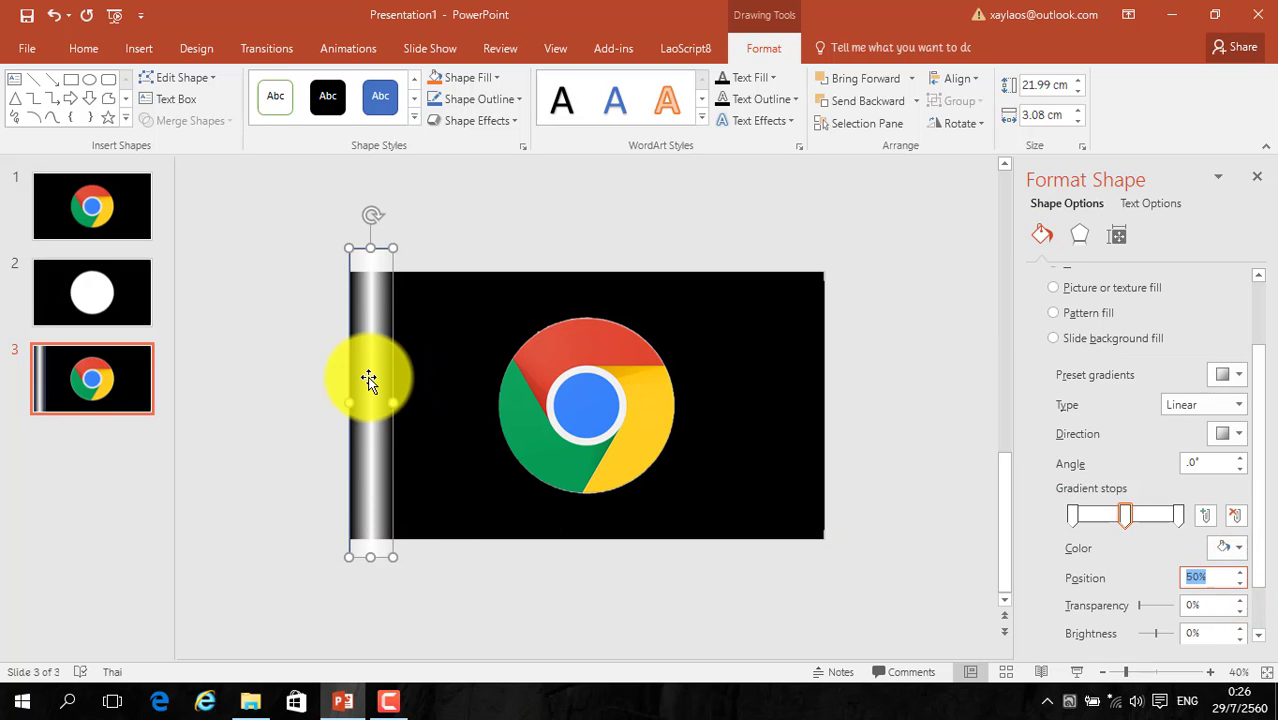
Remove the outline from the white gradient bar on slide 3.
{"action": "left_click", "coordinate": [364, 375]}
{"action": "left_click", "coordinate": [387, 376]}
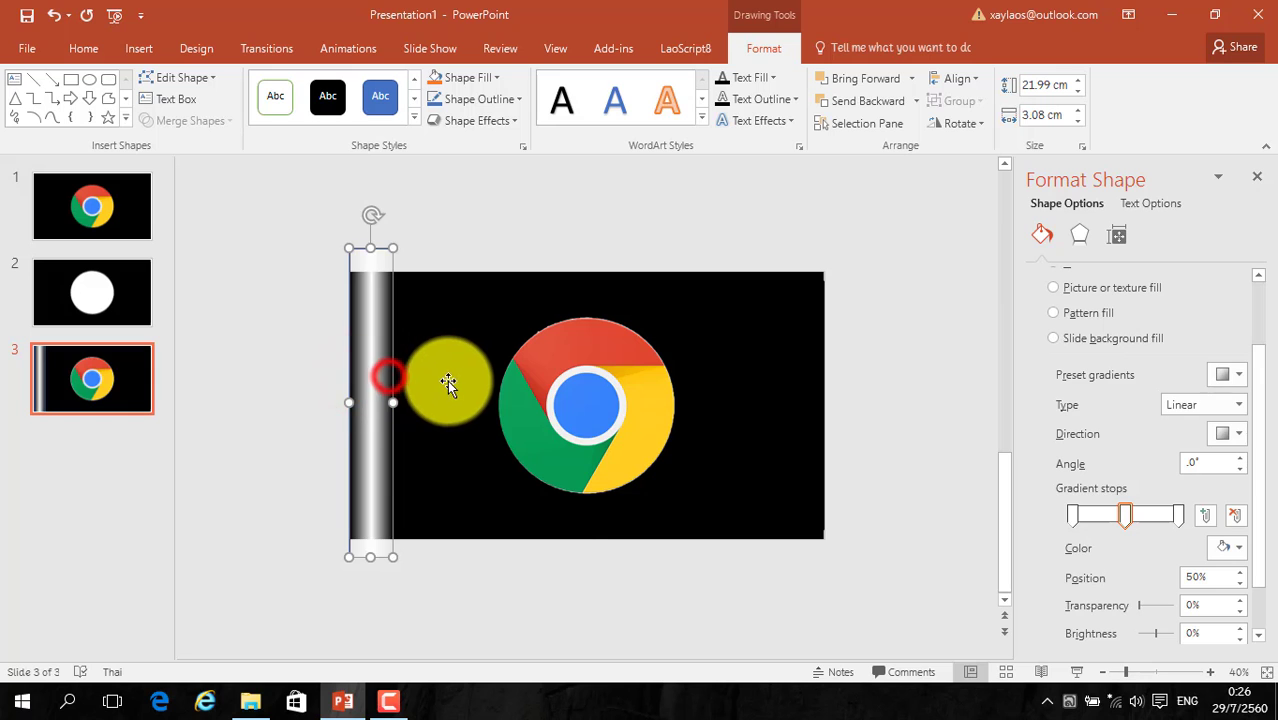
{"action": "left_click", "coordinate": [449, 381]}
{"action": "left_click", "coordinate": [371, 372]}
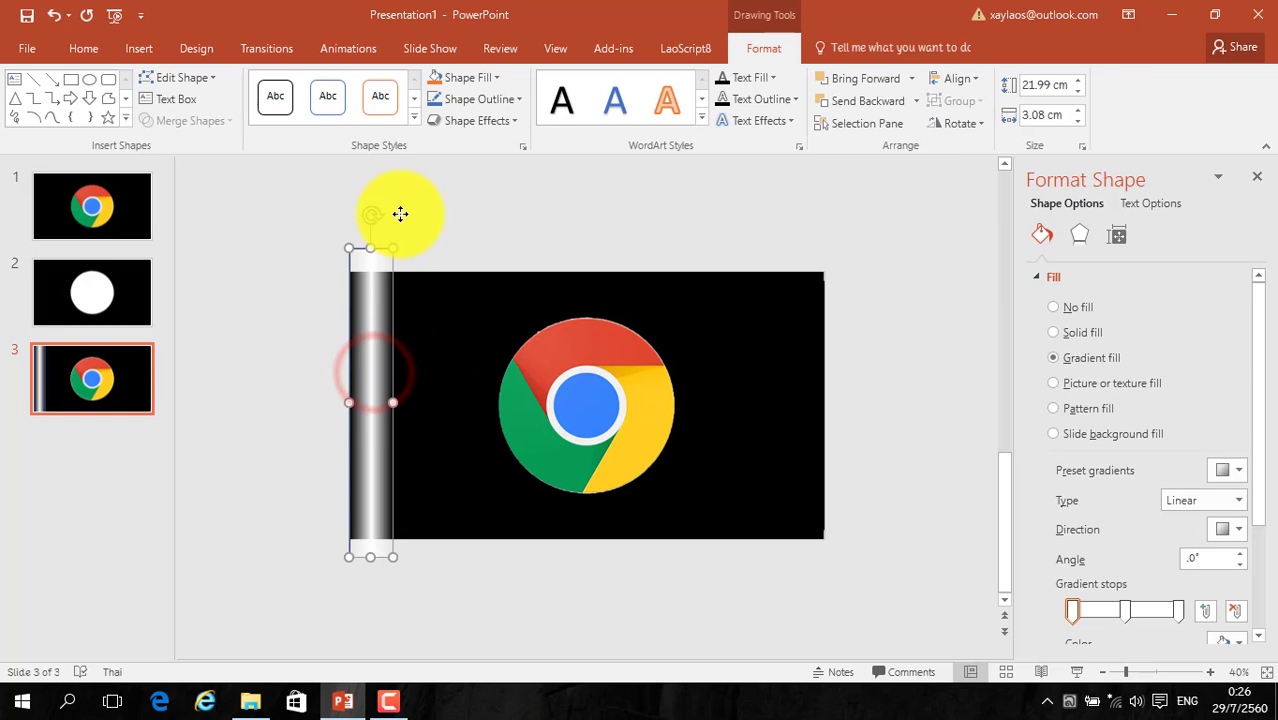
{"action": "left_click", "coordinate": [484, 104]}
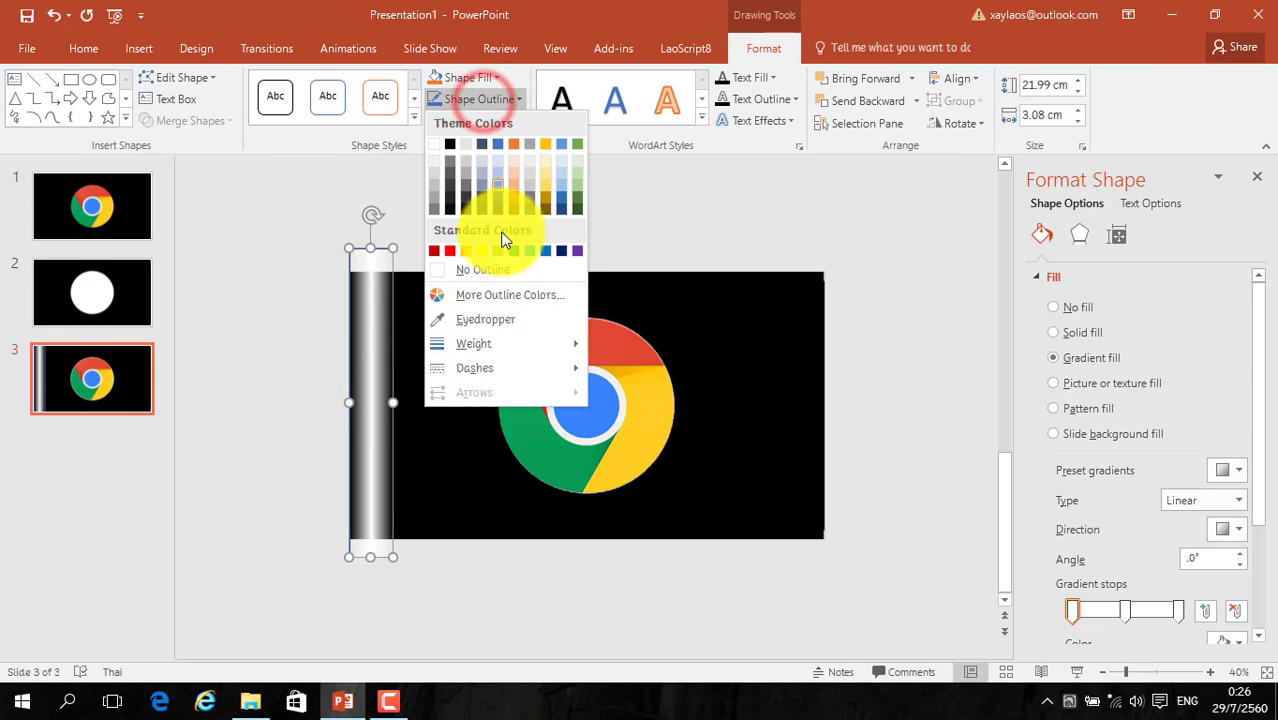
{"action": "left_click", "coordinate": [492, 268]}
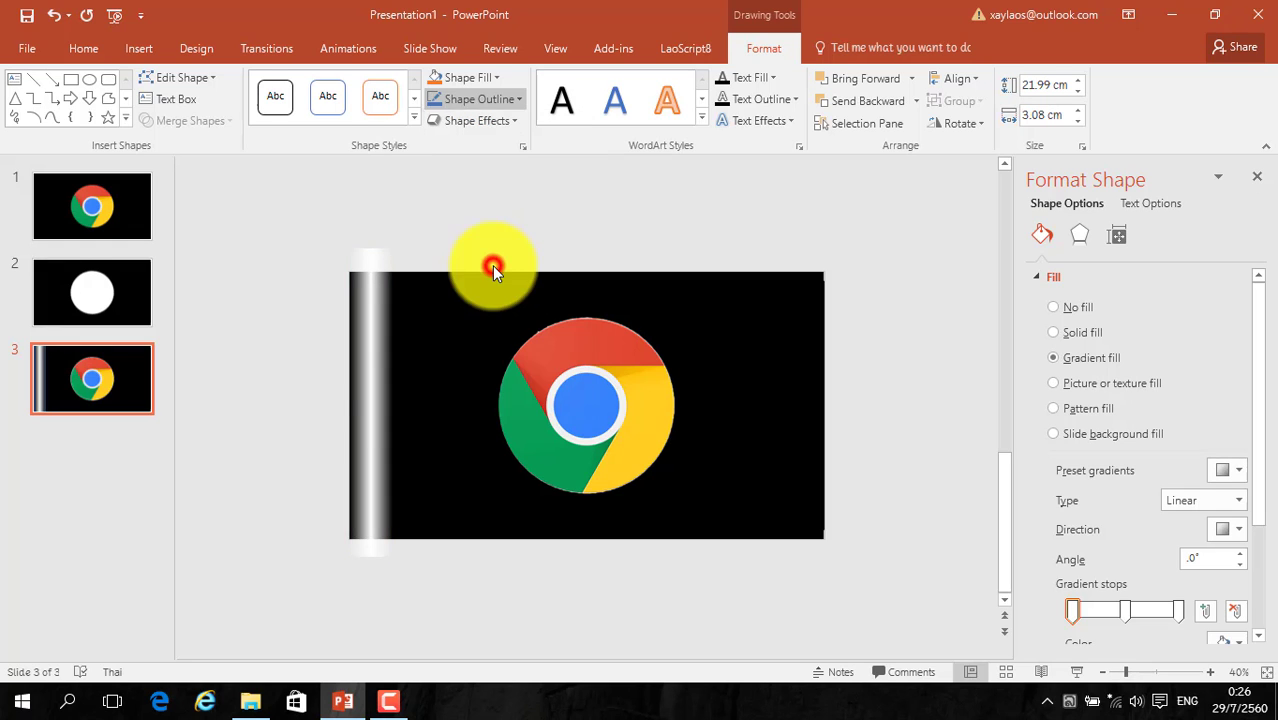
{"action": "left_click", "coordinate": [908, 420]}
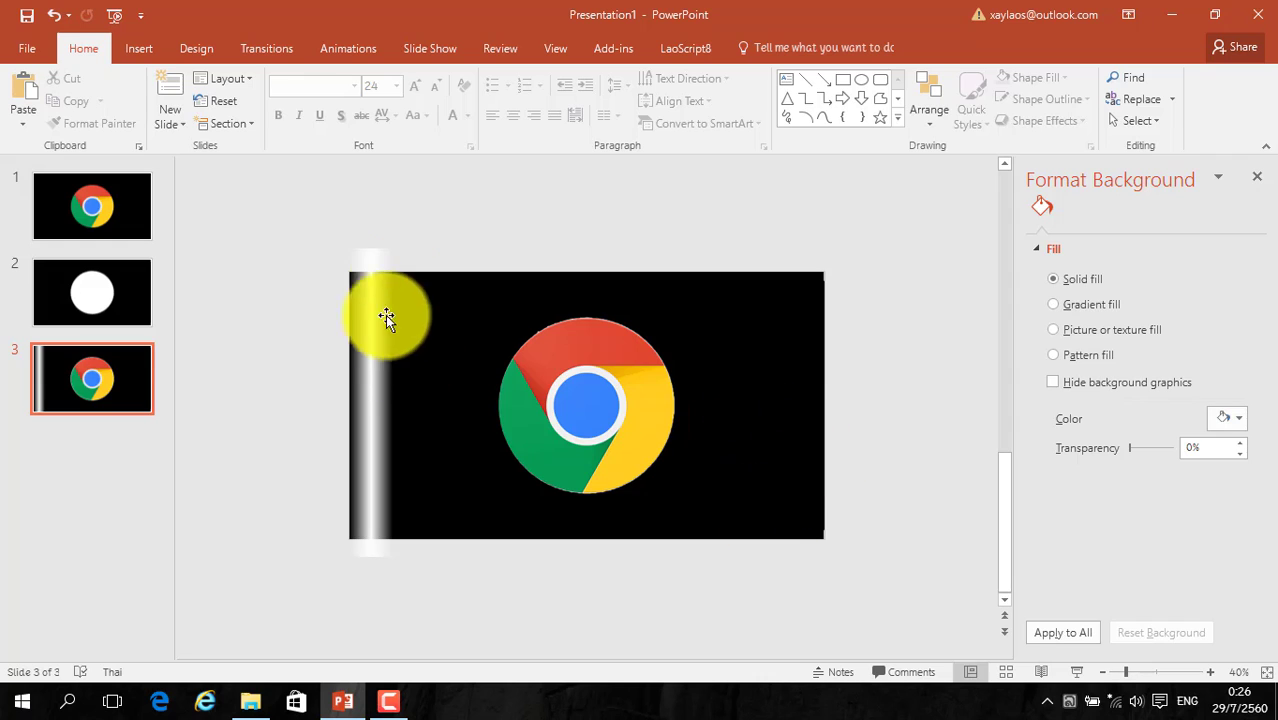
Bring the black picture with the circular hole to the front, above the gradient bar.
{"action": "left_click", "coordinate": [443, 356]}
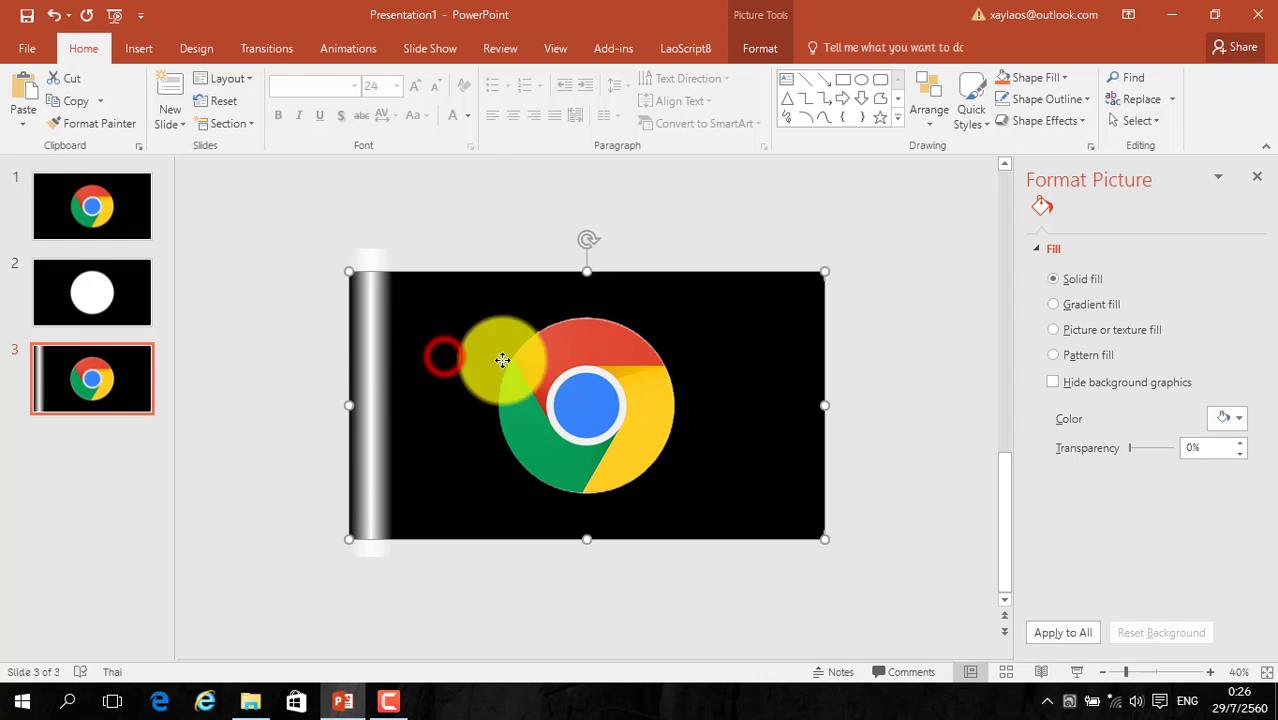
{"action": "right_click", "coordinate": [756, 444]}
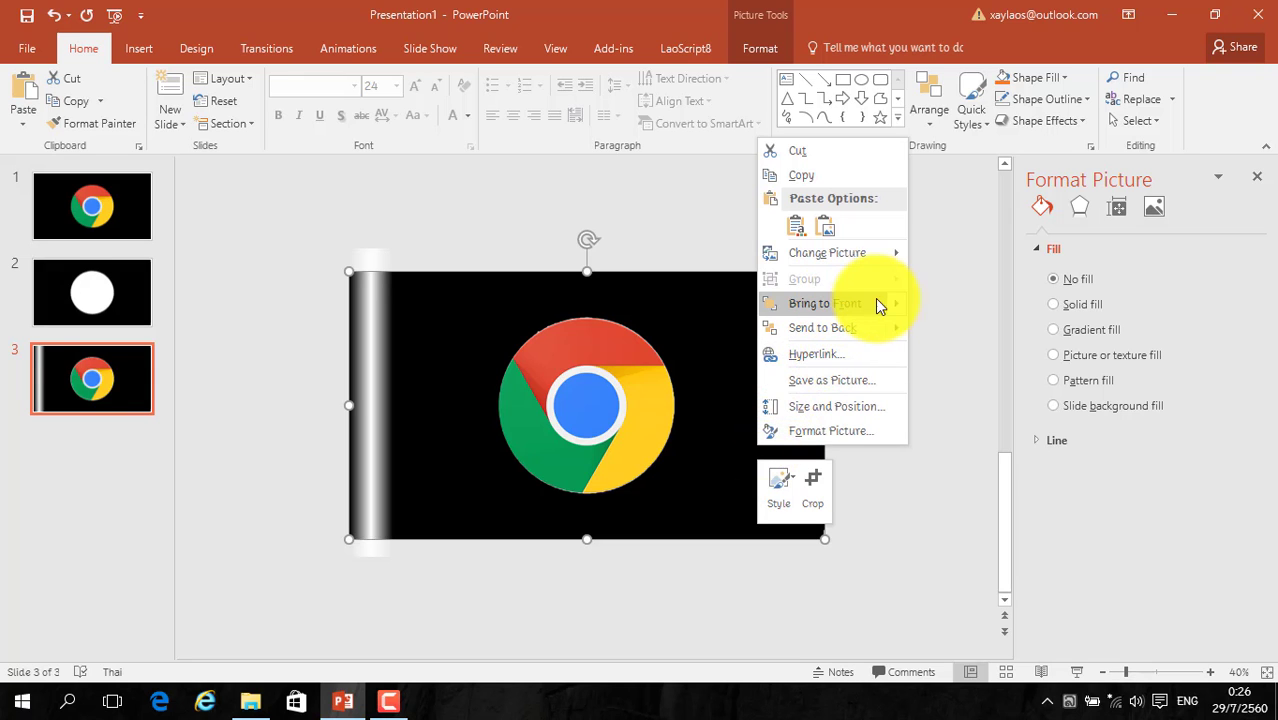
{"action": "mouse_move", "coordinate": [897, 305]}
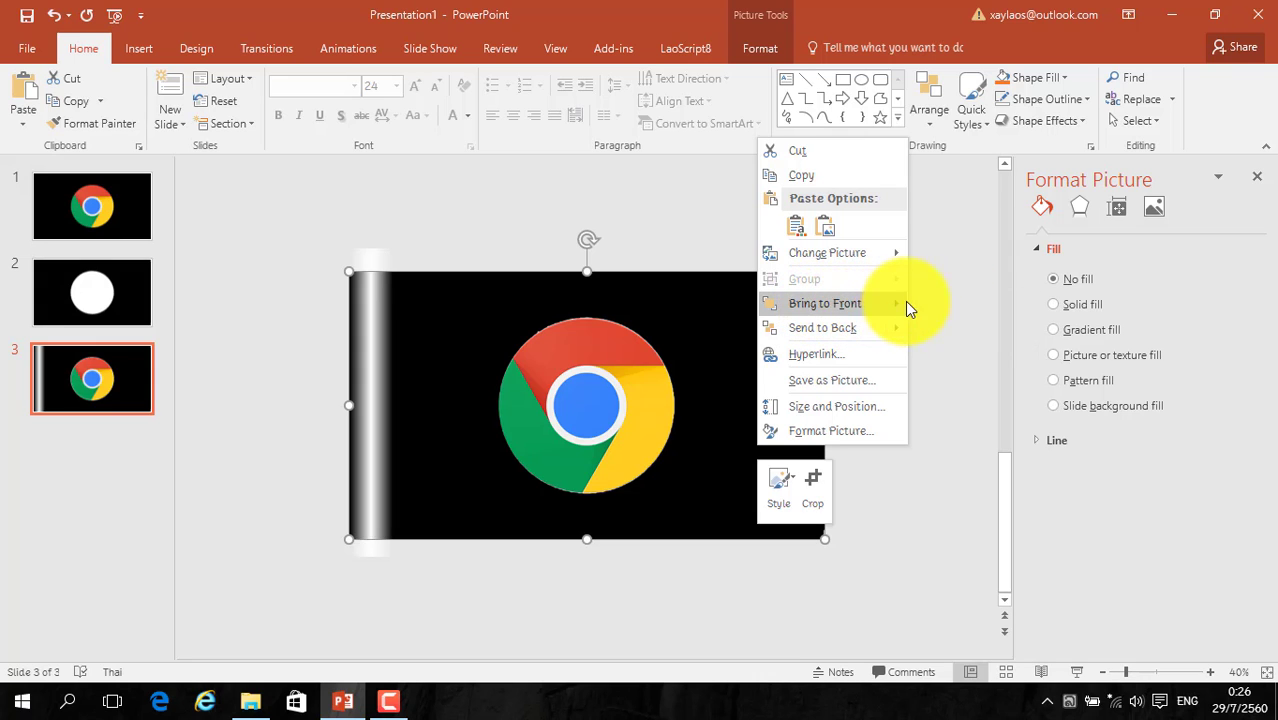
{"action": "left_click", "coordinate": [979, 306]}
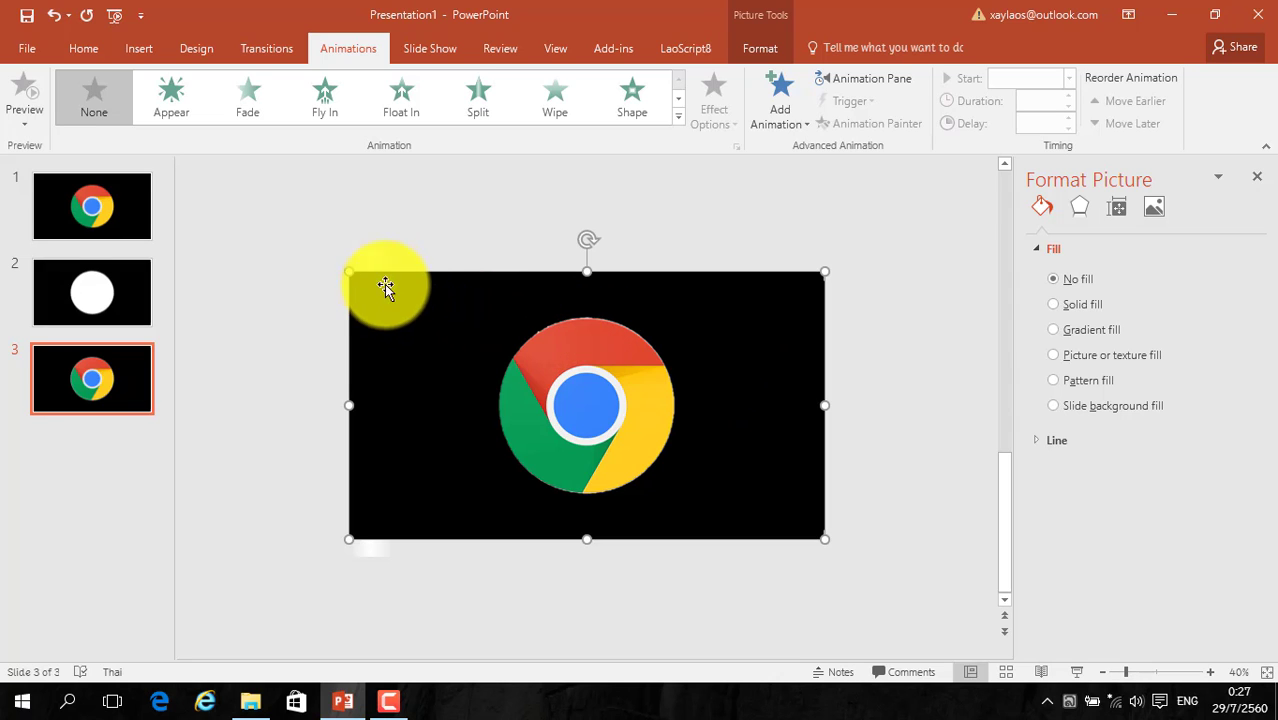
Add a Right motion path to the gradient bar and extend the path's end point to the slide's right edge.
{"action": "left_click", "coordinate": [368, 258]}
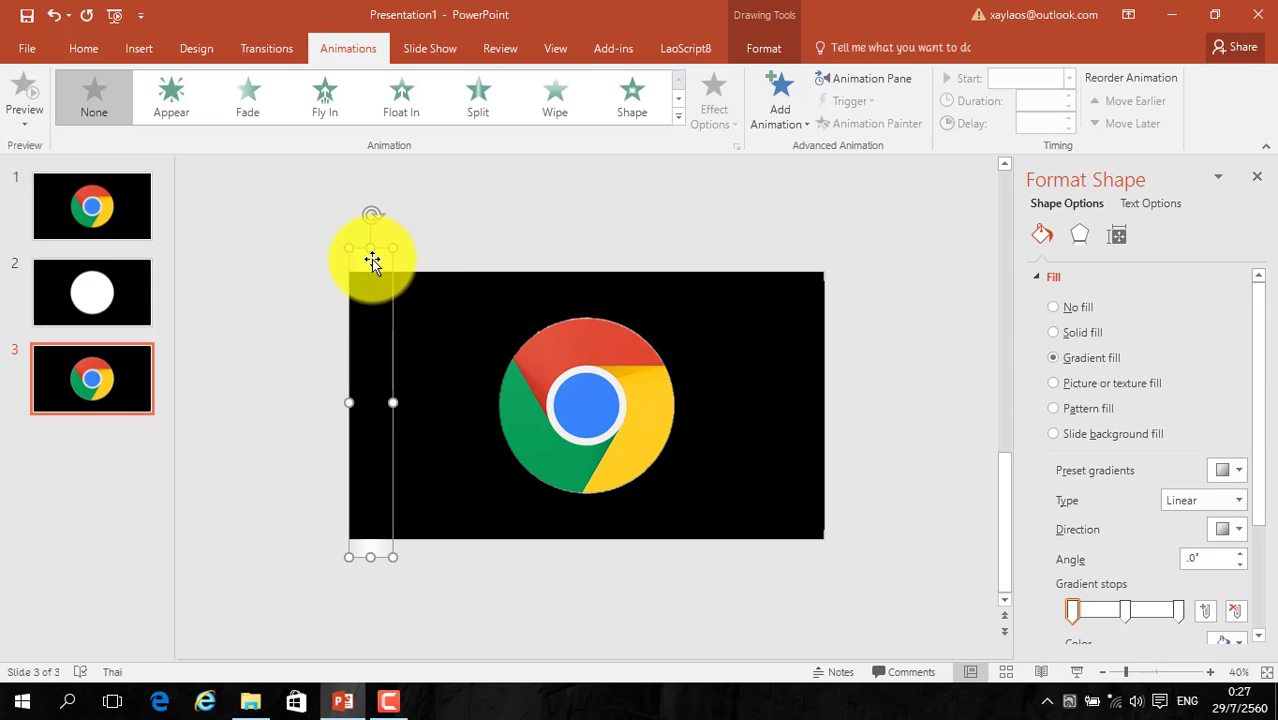
{"action": "left_click", "coordinate": [371, 259]}
{"action": "left_click", "coordinate": [371, 259]}
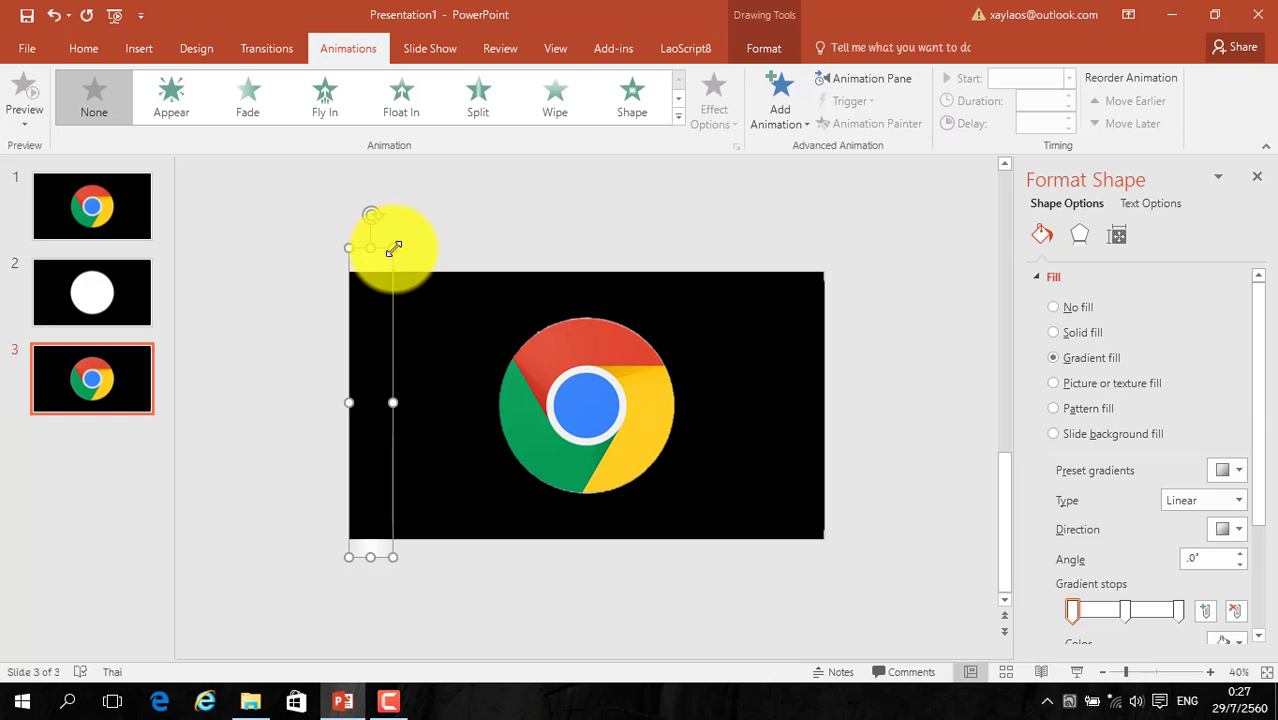
{"action": "left_click", "coordinate": [349, 48]}
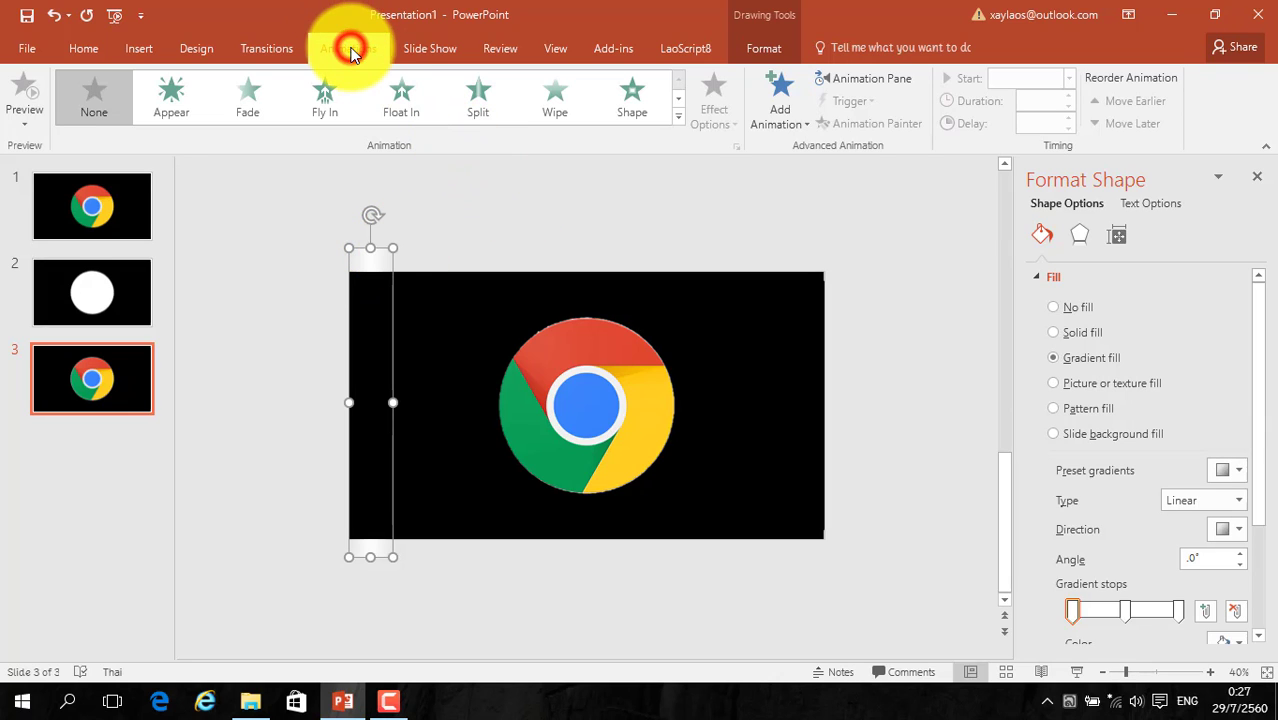
{"action": "left_click", "coordinate": [782, 108]}
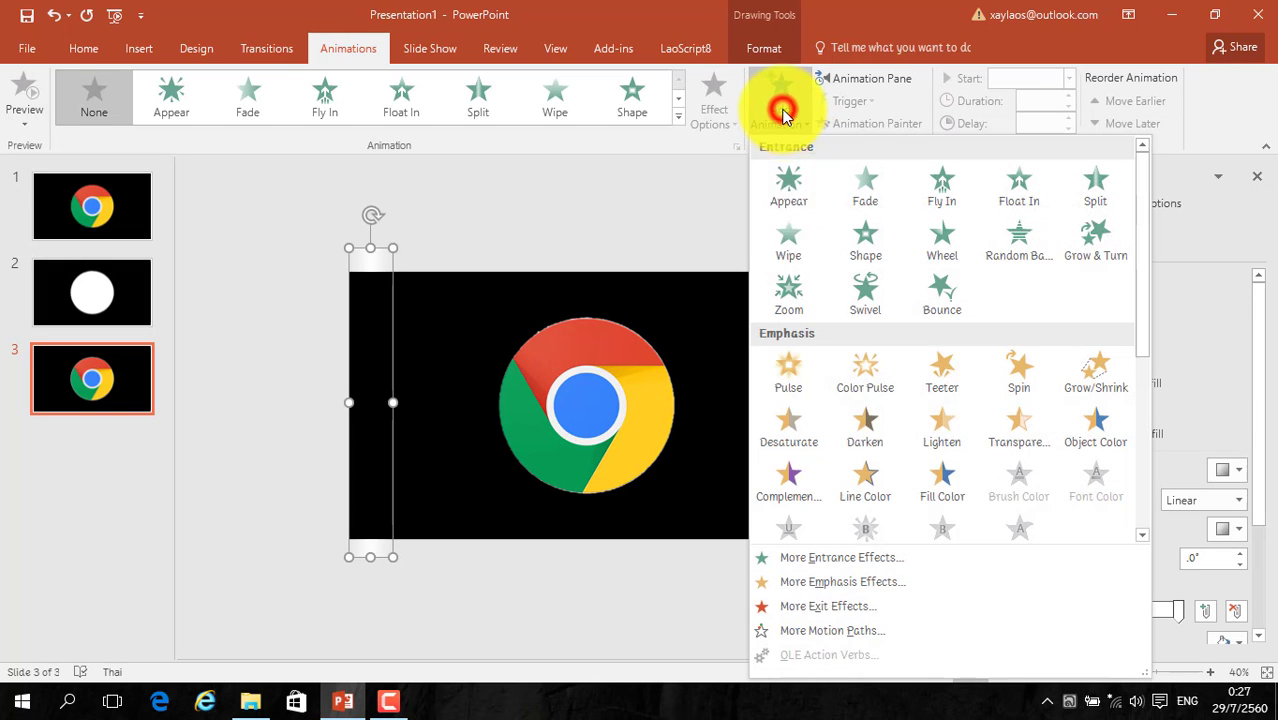
{"action": "left_click", "coordinate": [828, 632]}
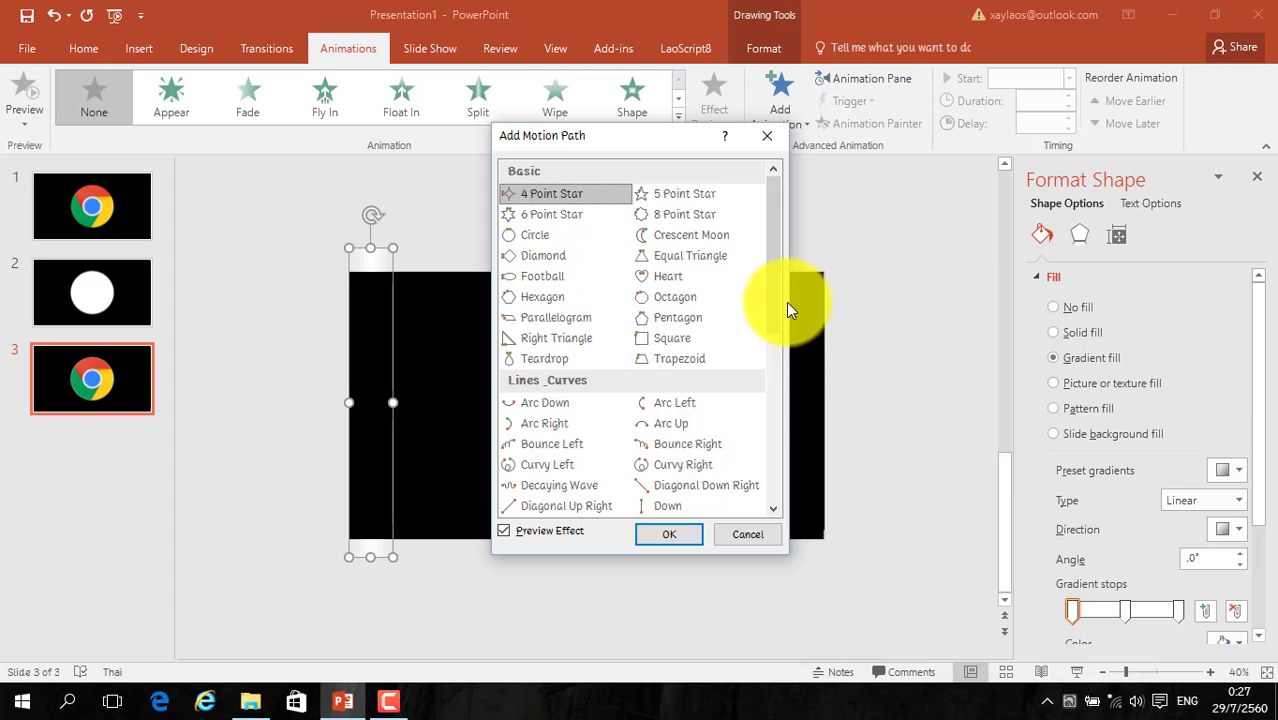
{"action": "left_click_drag", "start_coordinate": [780, 307], "coordinate": [783, 403]}
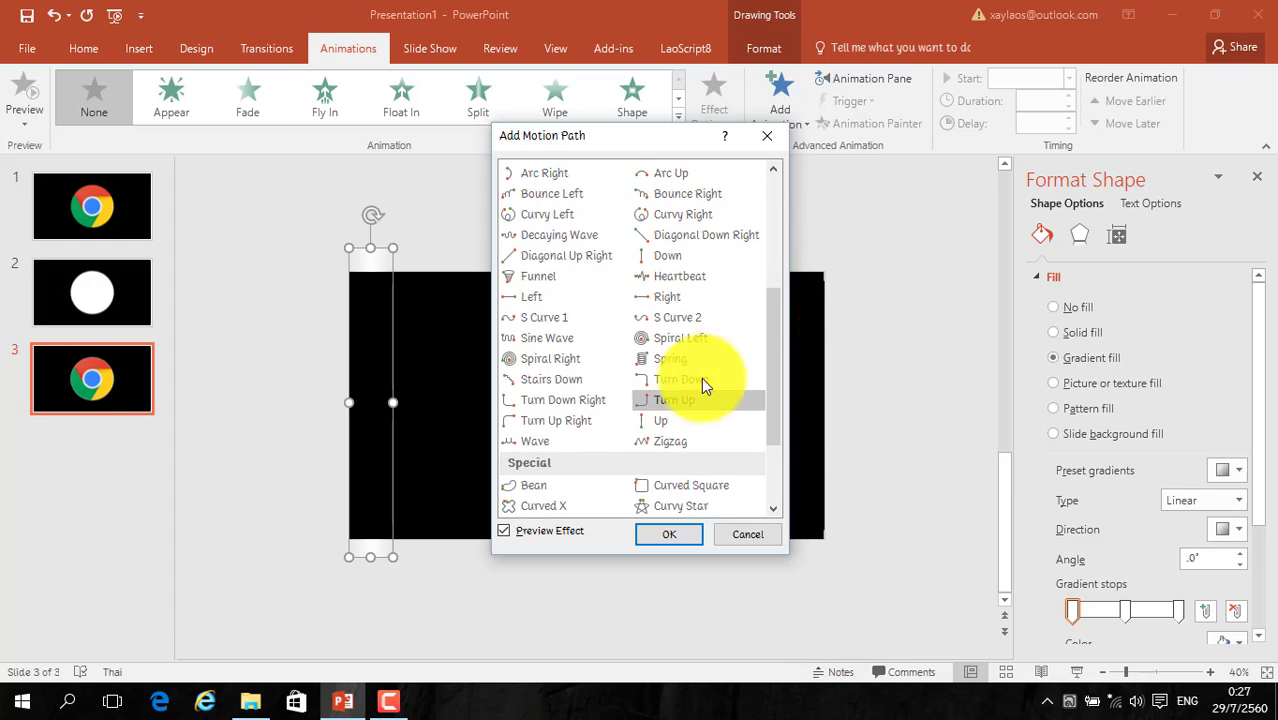
{"action": "left_click", "coordinate": [654, 296]}
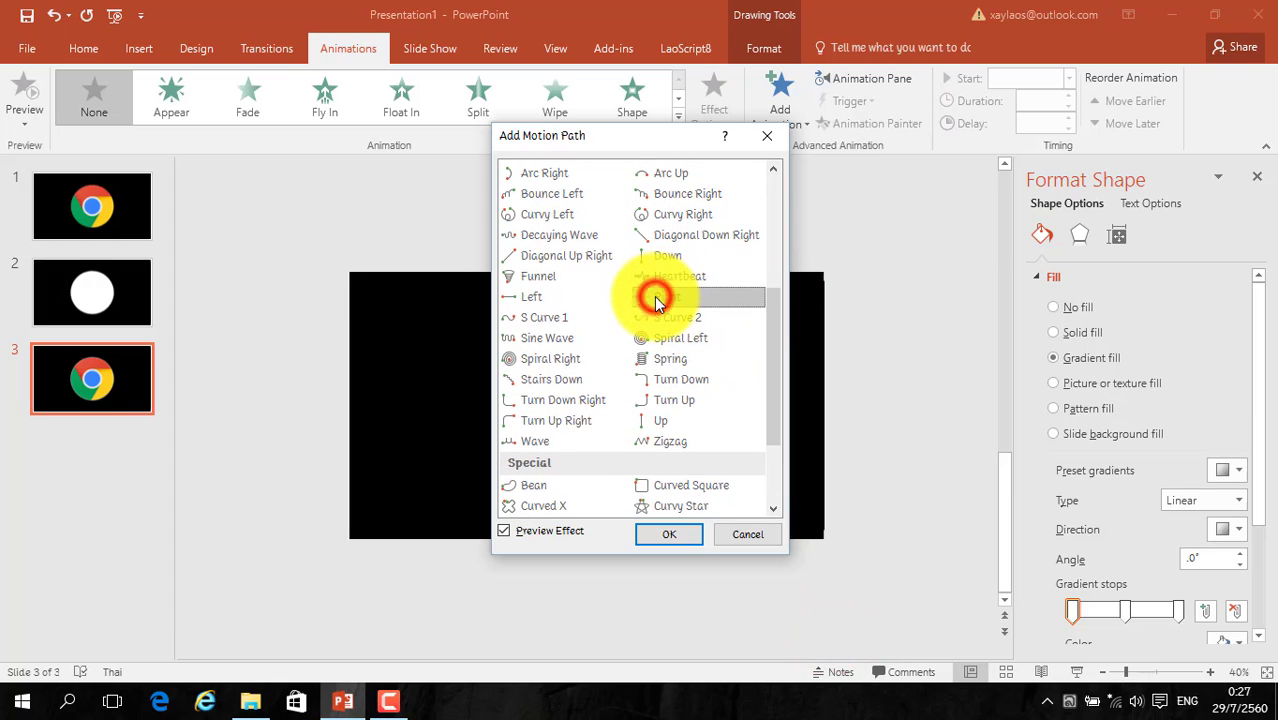
{"action": "left_click", "coordinate": [667, 534]}
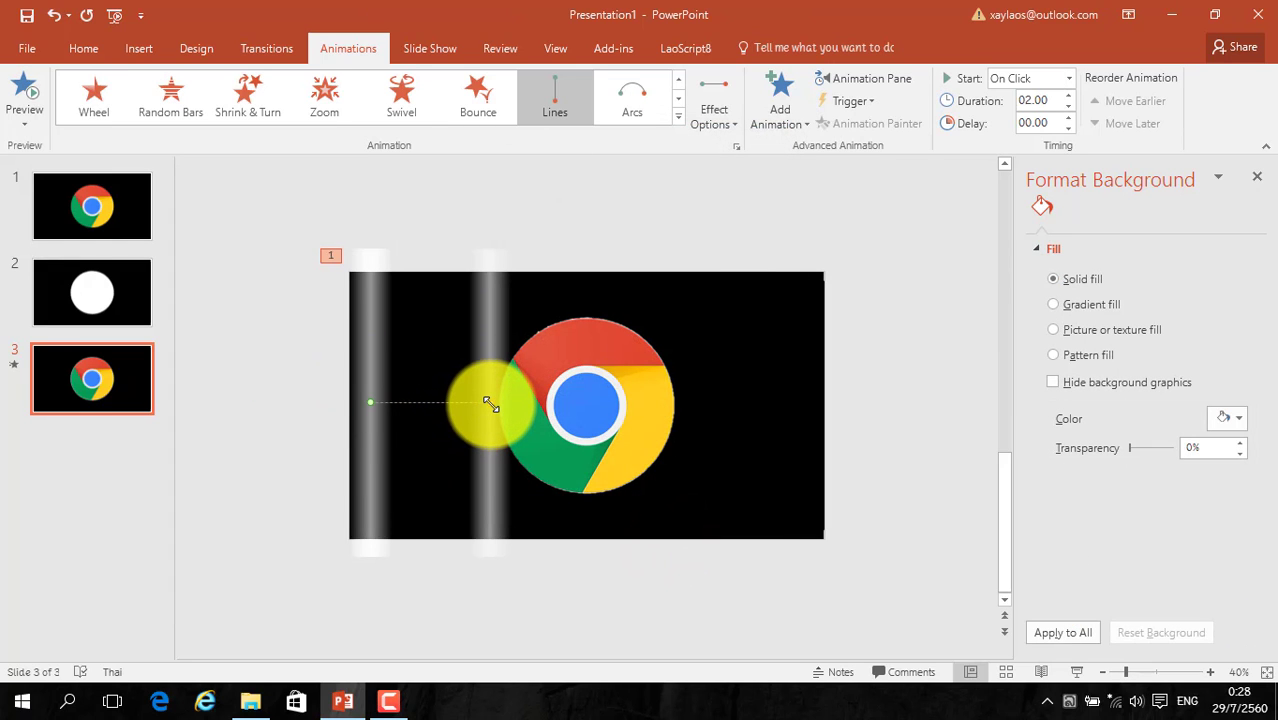
{"action": "left_click_drag", "start_coordinate": [490, 403], "coordinate": [823, 427]}
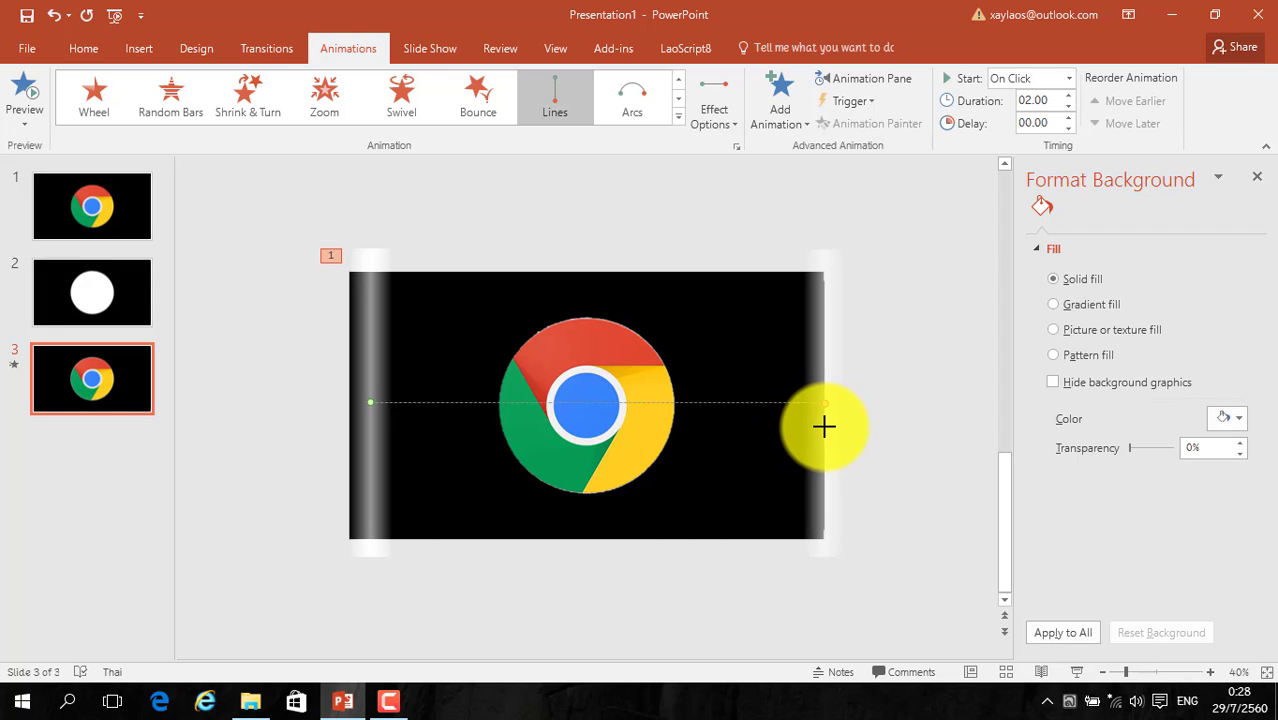
{"action": "left_click_drag", "start_coordinate": [823, 427], "coordinate": [823, 427]}
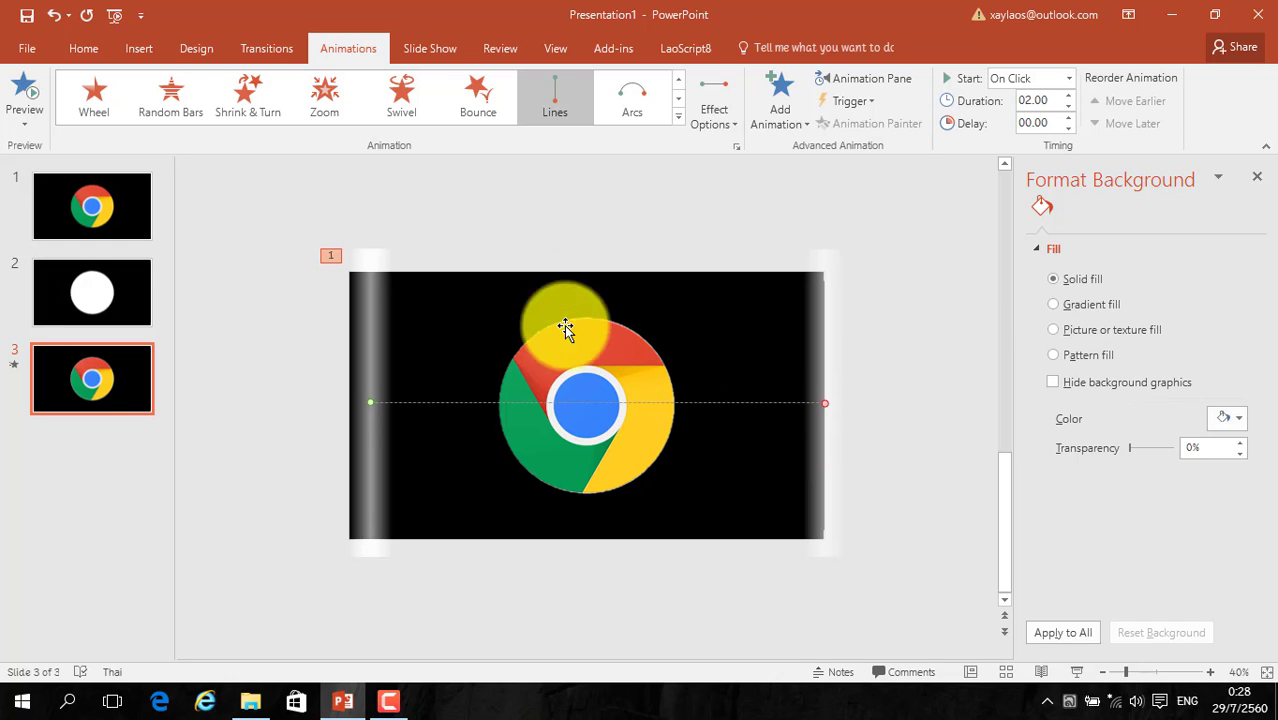